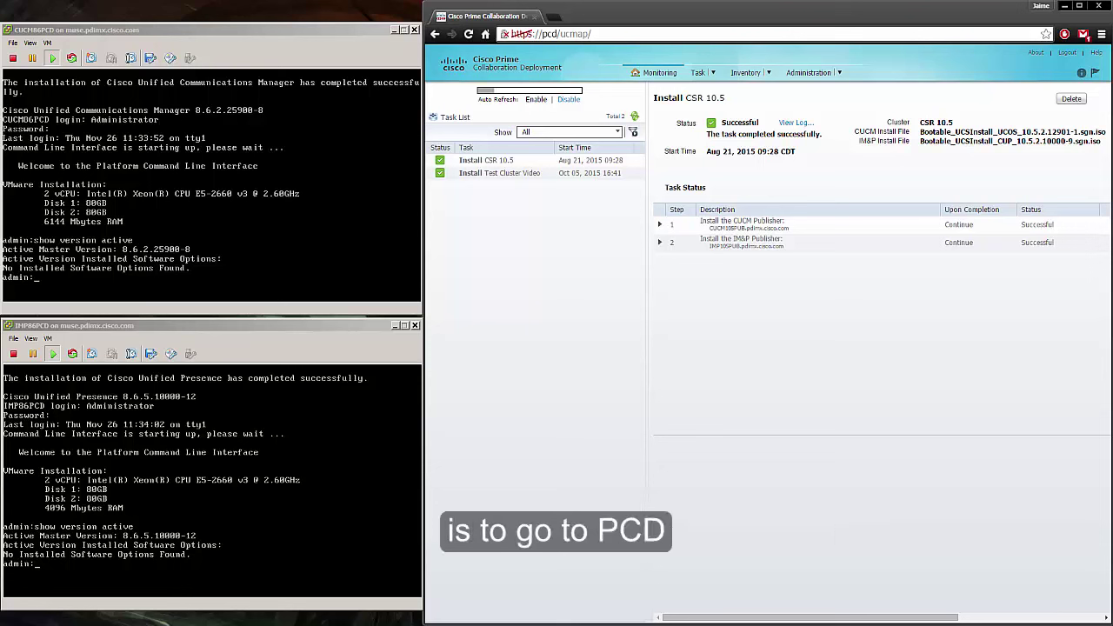
Step: Start a new cluster discovery from the Inventory Clusters page
mouse_move(768, 78)
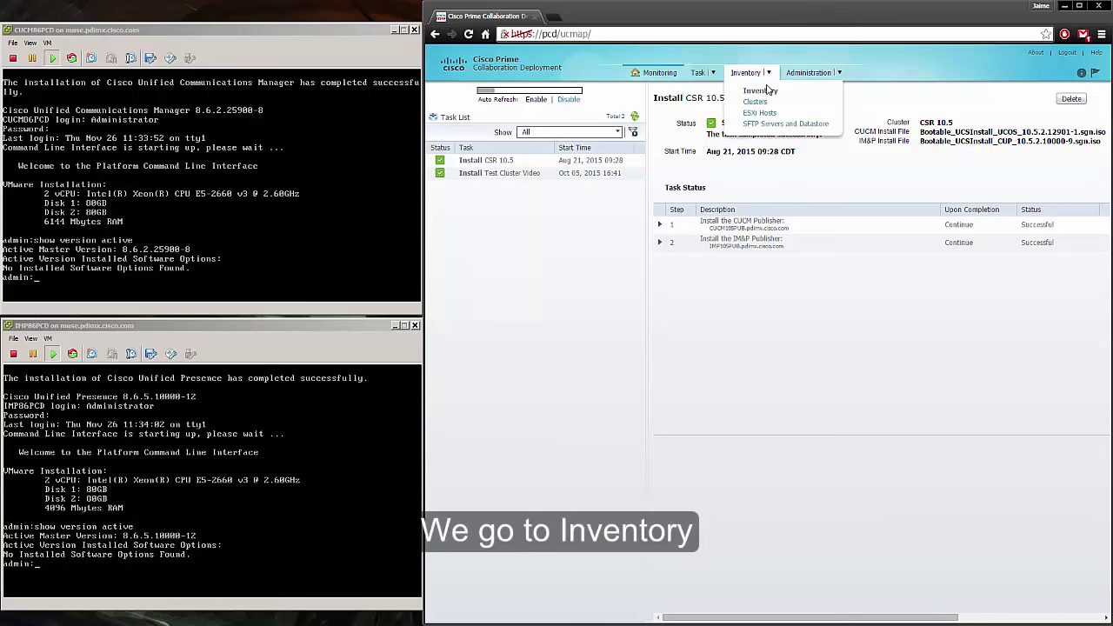
click(764, 105)
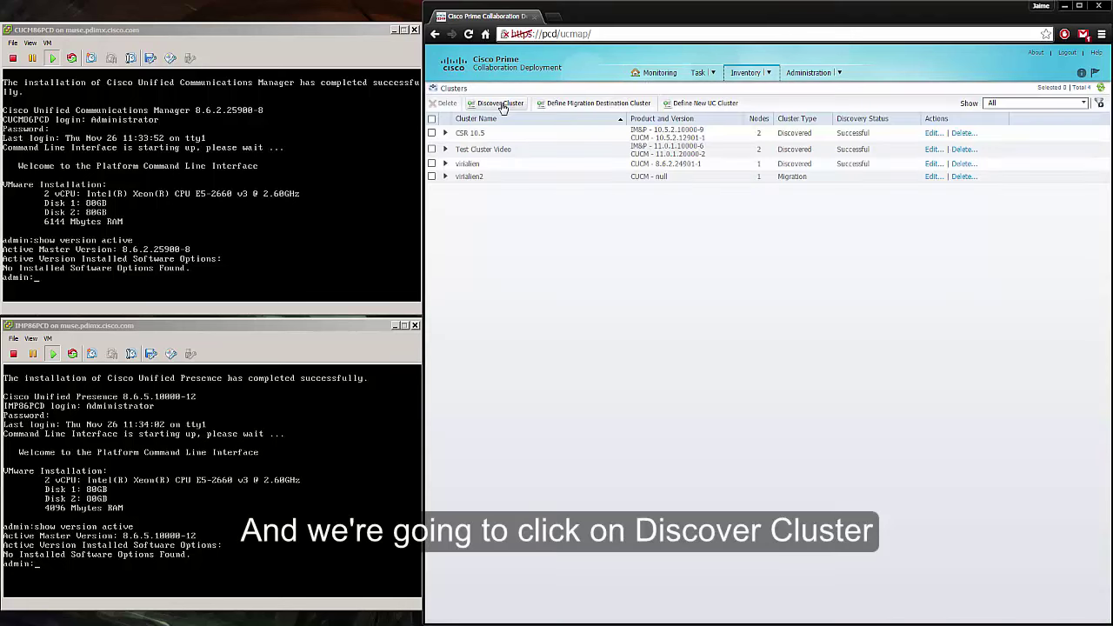
click(501, 103)
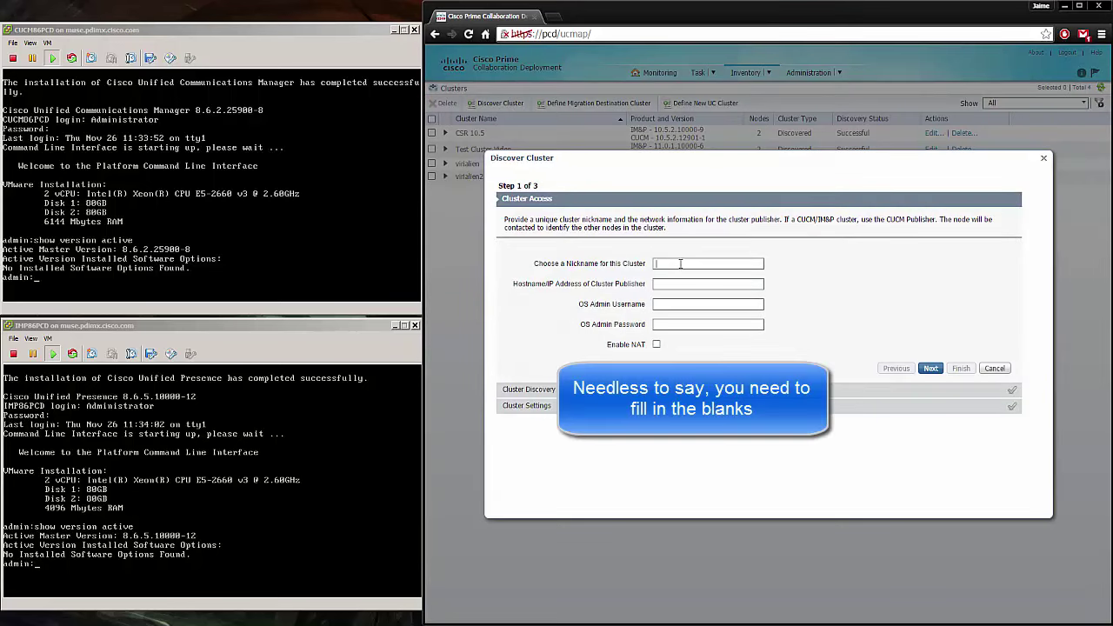
Step: Enter nickname UC86 PCD, publisher cucm86pcd, and the OS admin username and password
text(UC86 PCD)
key(Tab)
text(cucm86pcd)
click(695, 305)
text(Administrator)
click(693, 325)
text(********)
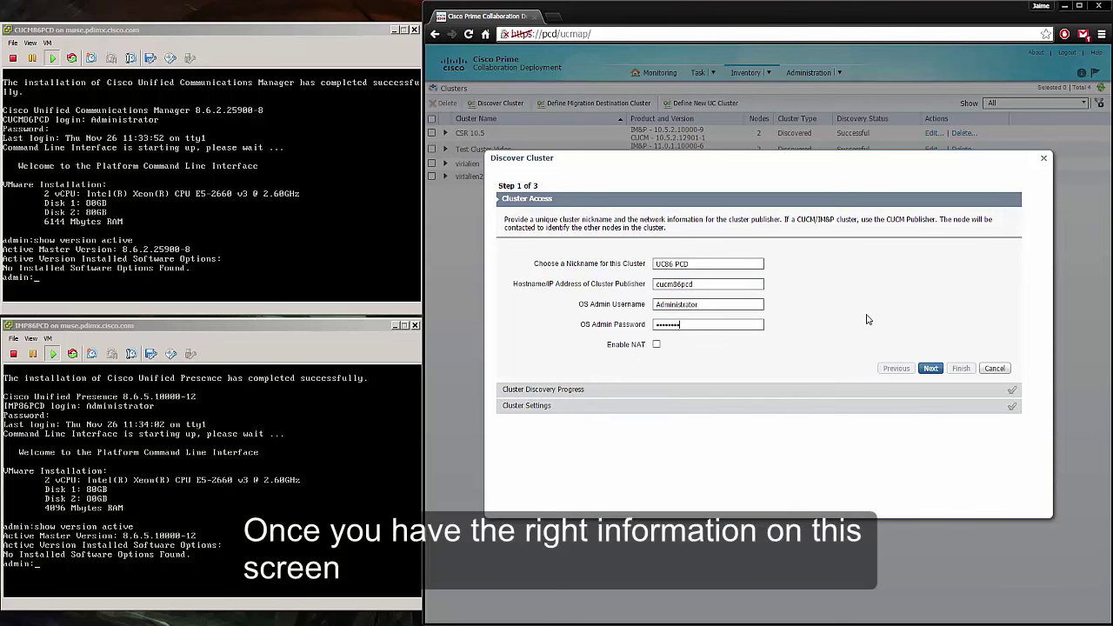
Step: Run discovery and check 'show version active' on the CUCM and IM&P consoles before reaching Cluster Settings
click(932, 368)
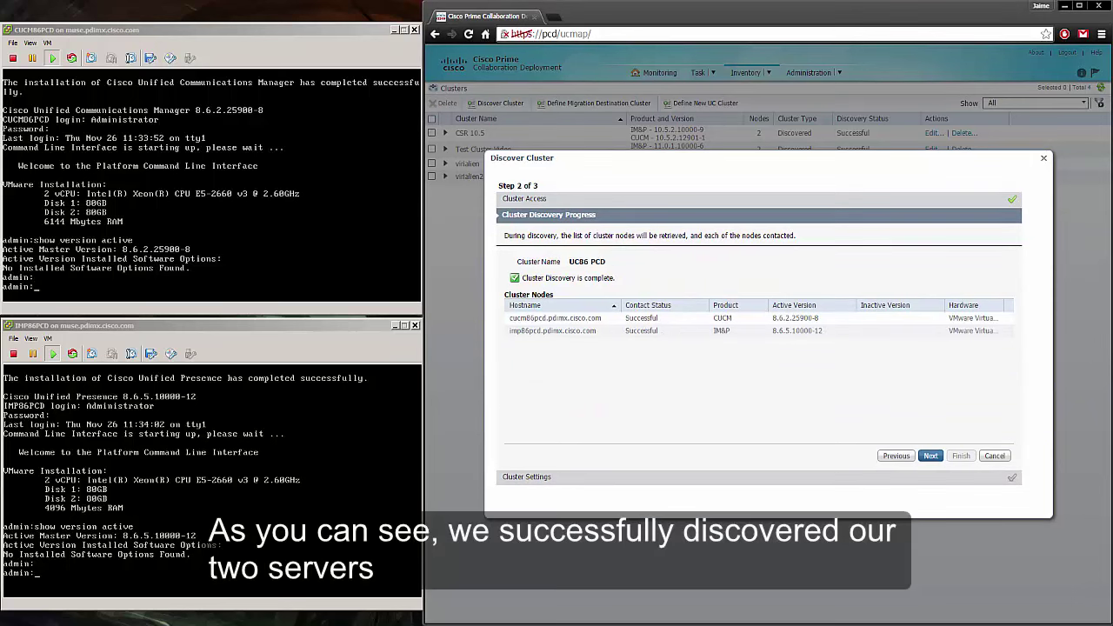
click(216, 220)
text(show version active)
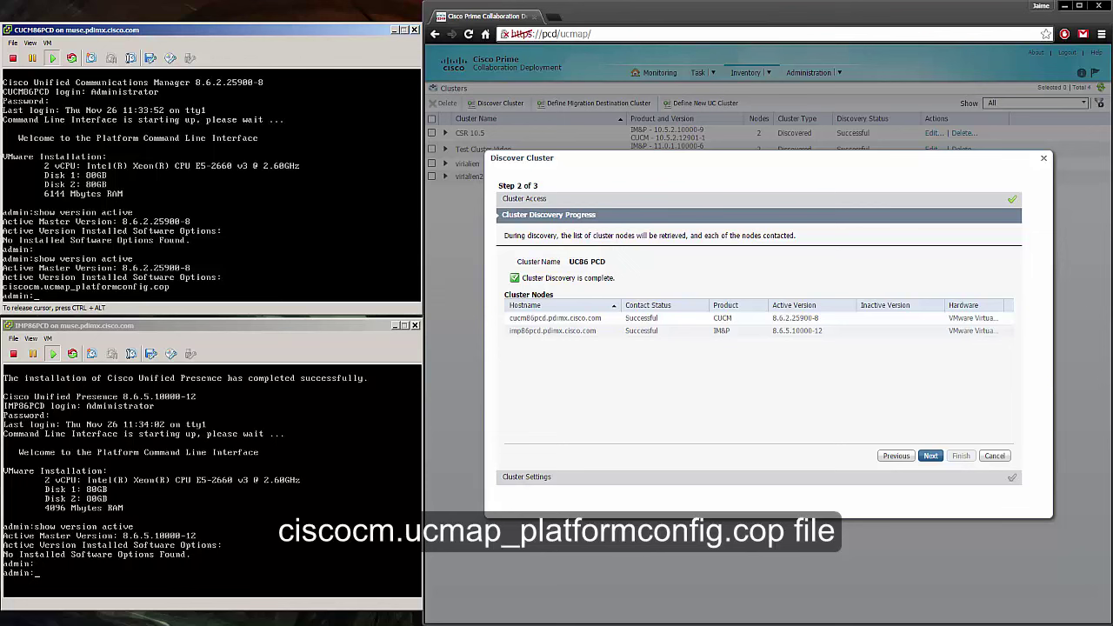
click(193, 514)
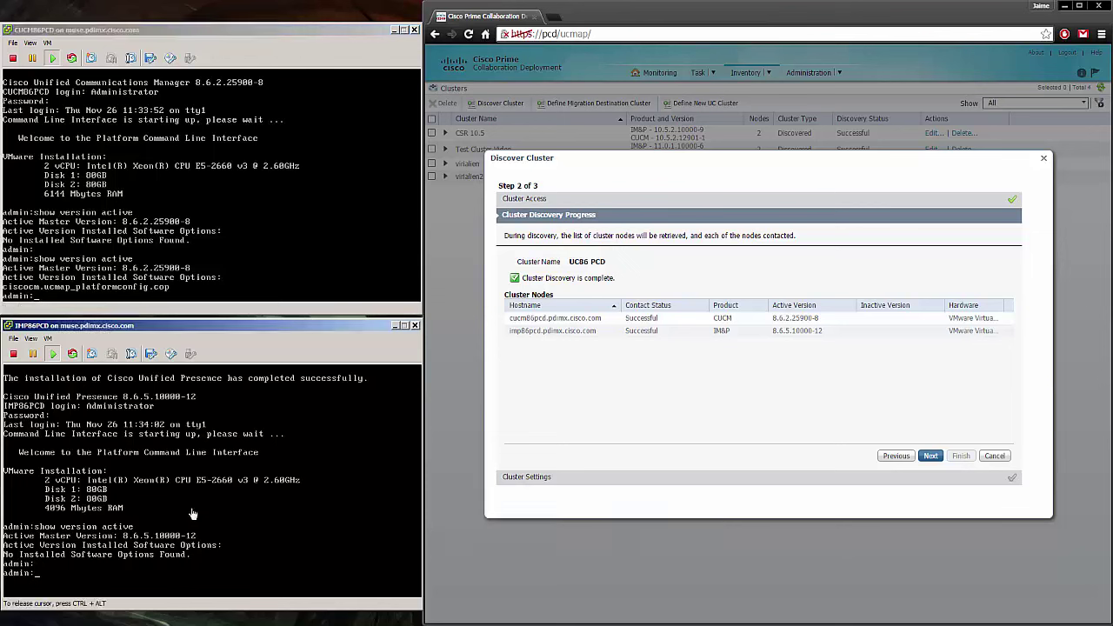
key(Up)
key(Return)
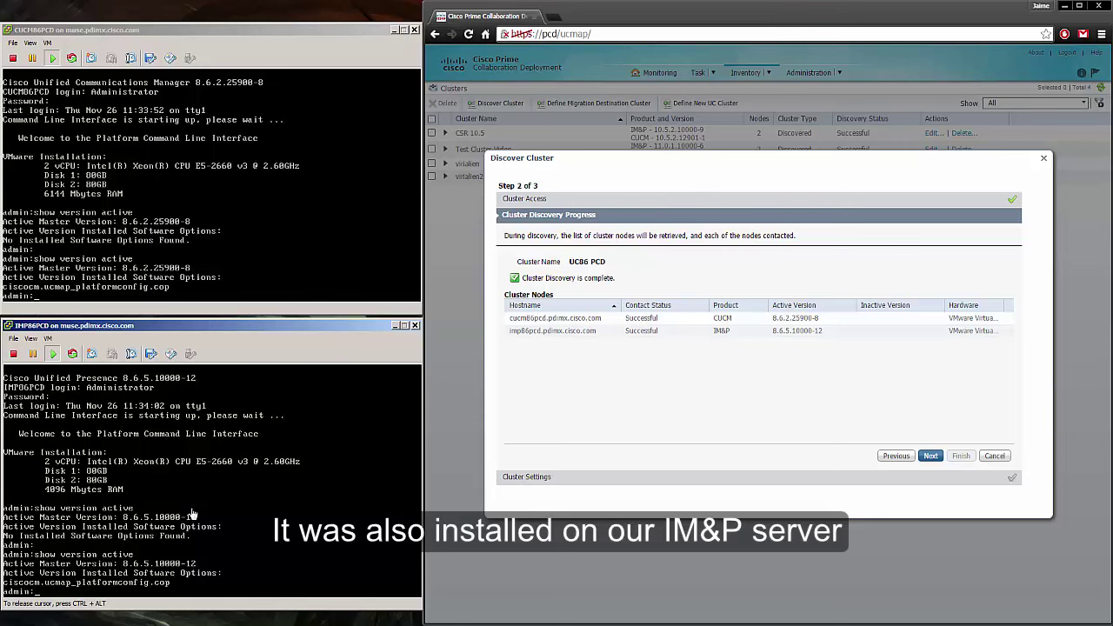
click(931, 457)
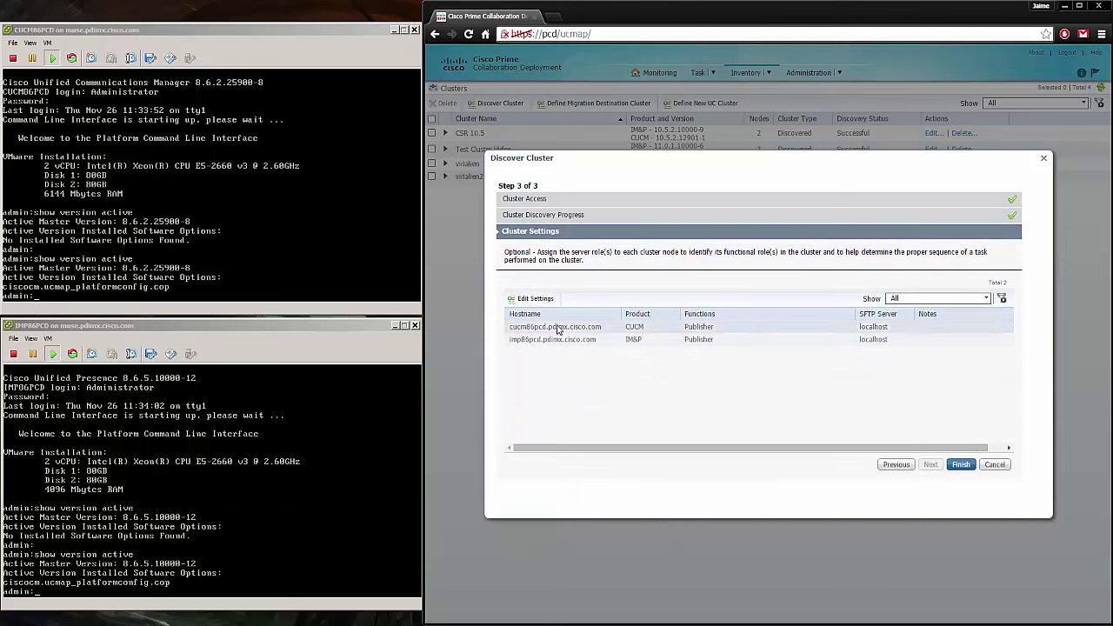
Step: Assign the CUCM node the Music On Hold, Primary Call Processing and Primary TFTP roles
click(538, 299)
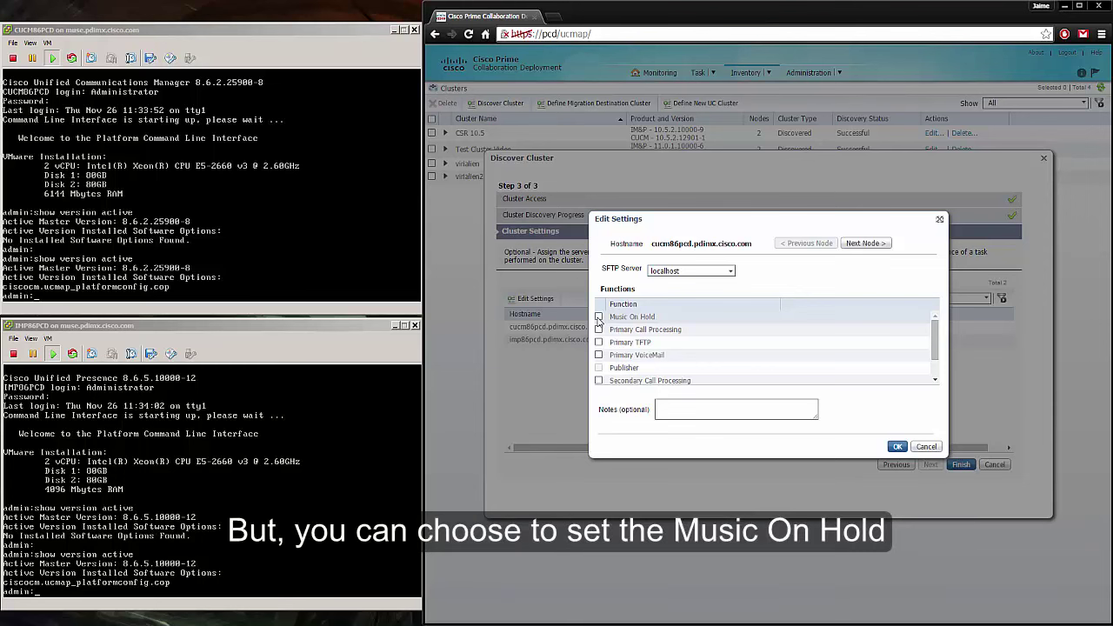
click(598, 318)
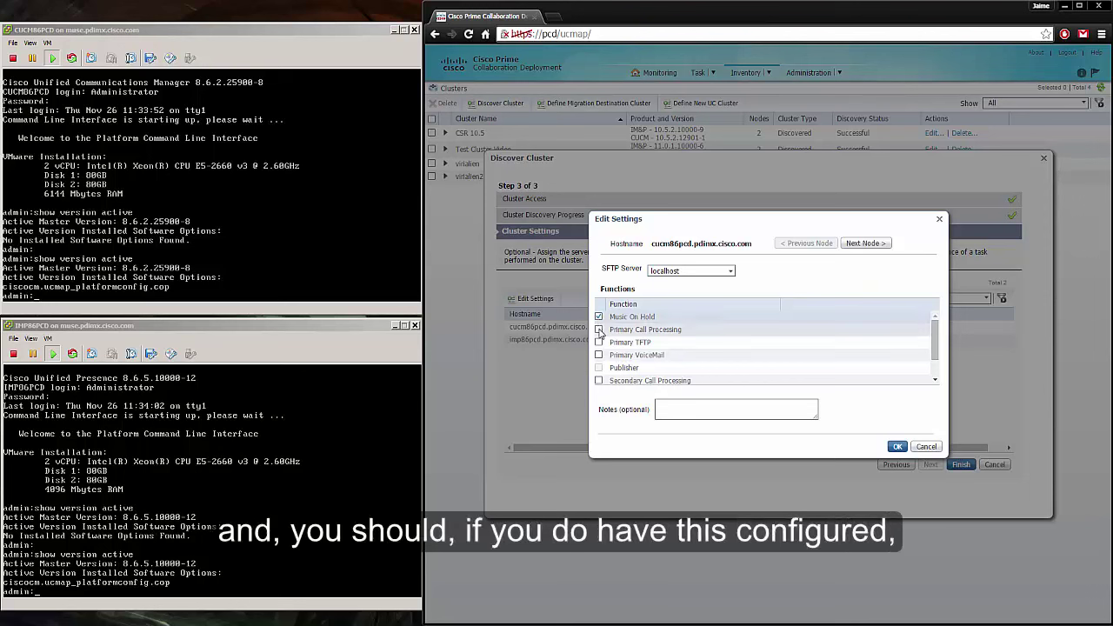
click(599, 330)
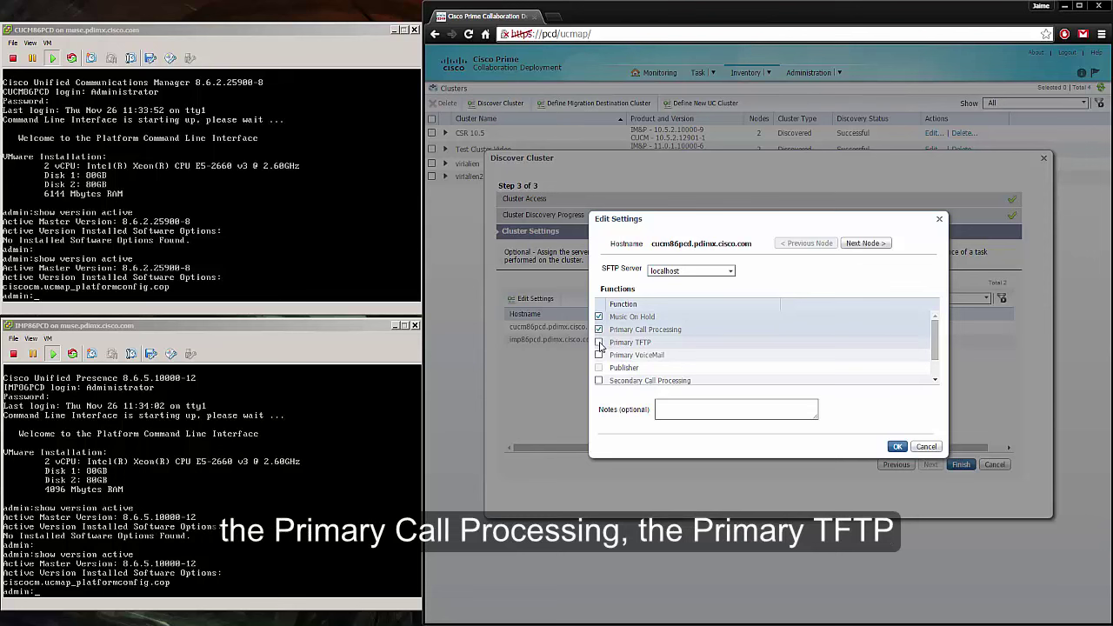
click(599, 342)
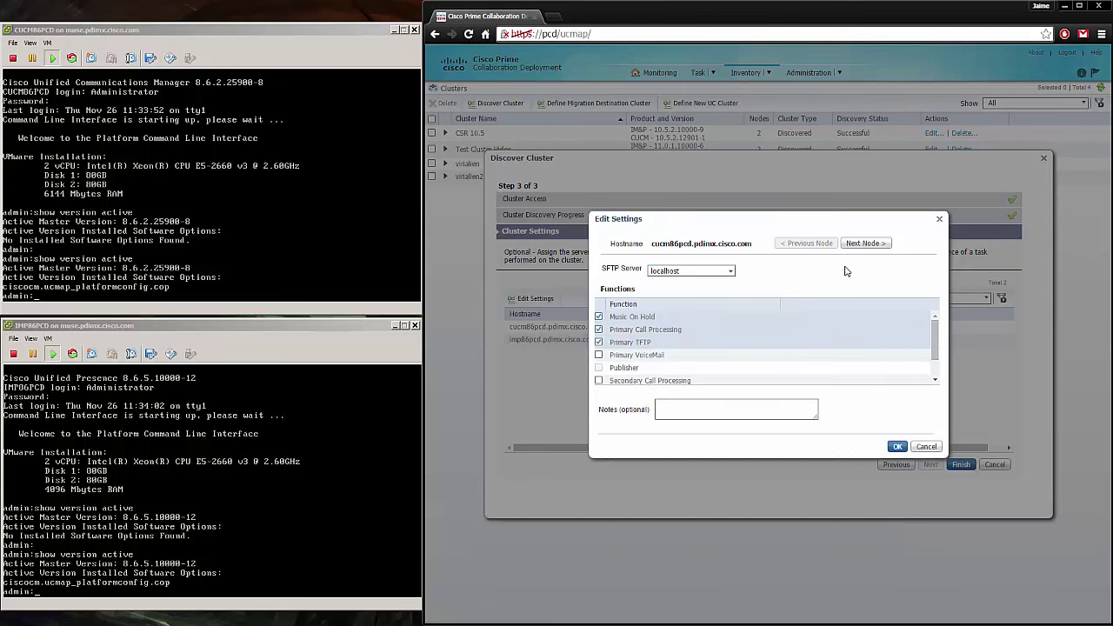
Step: Give the IM&P node Primary Presence, save the roles, and finish adding the cluster
click(866, 244)
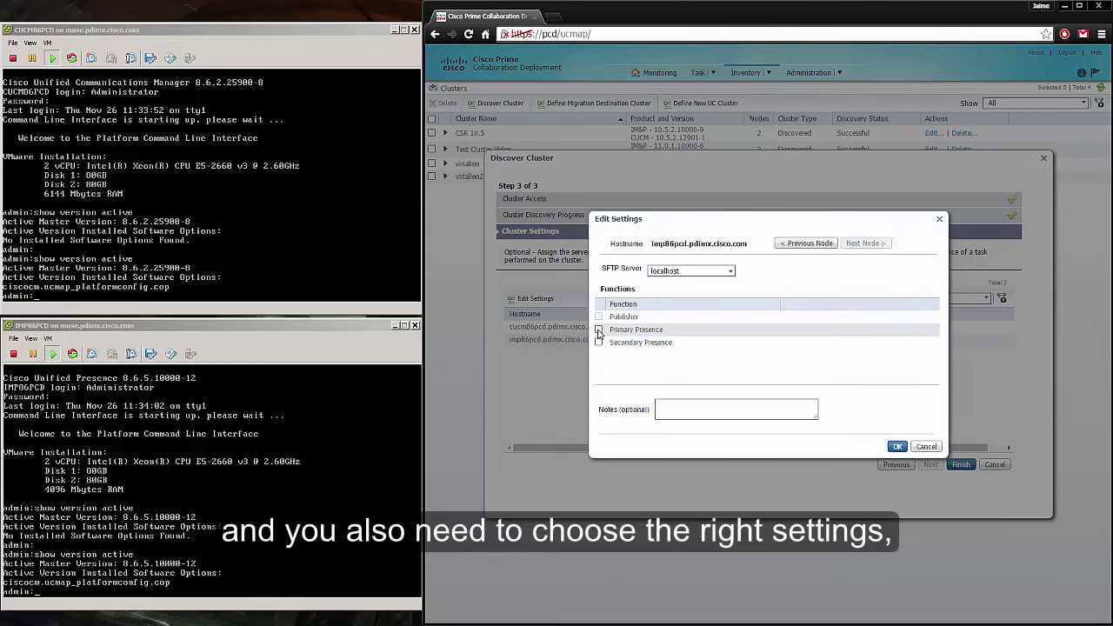
click(598, 331)
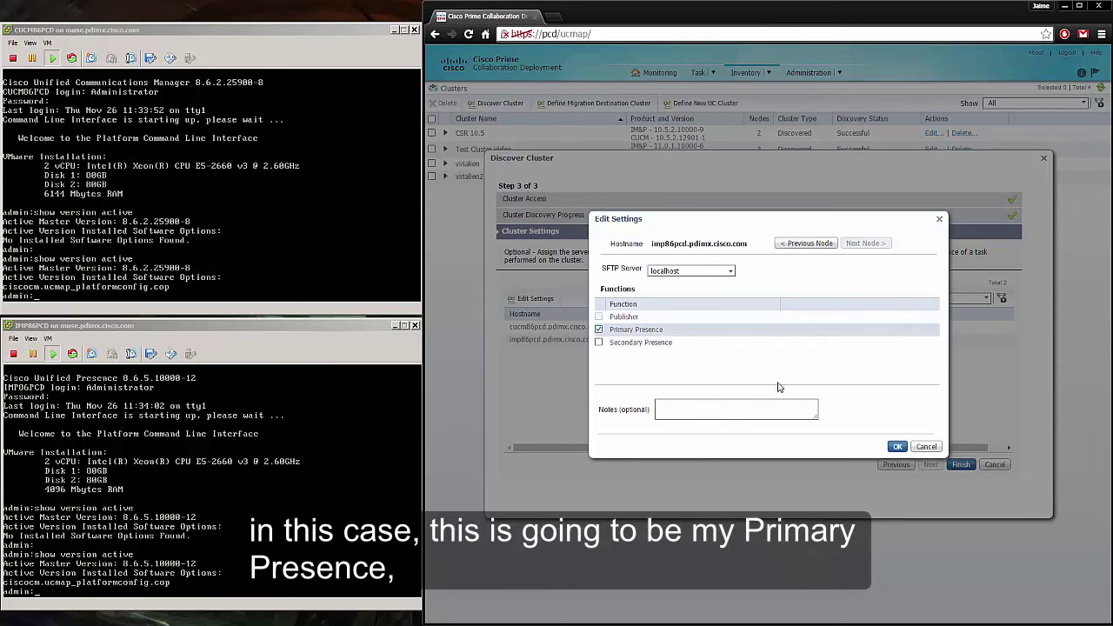
click(896, 447)
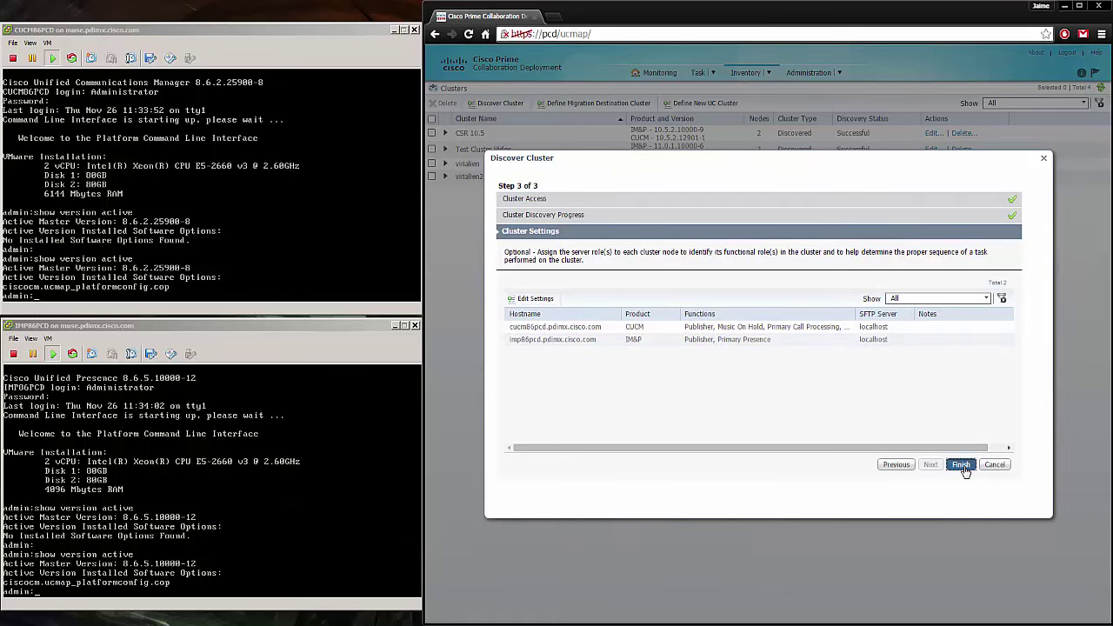
click(962, 466)
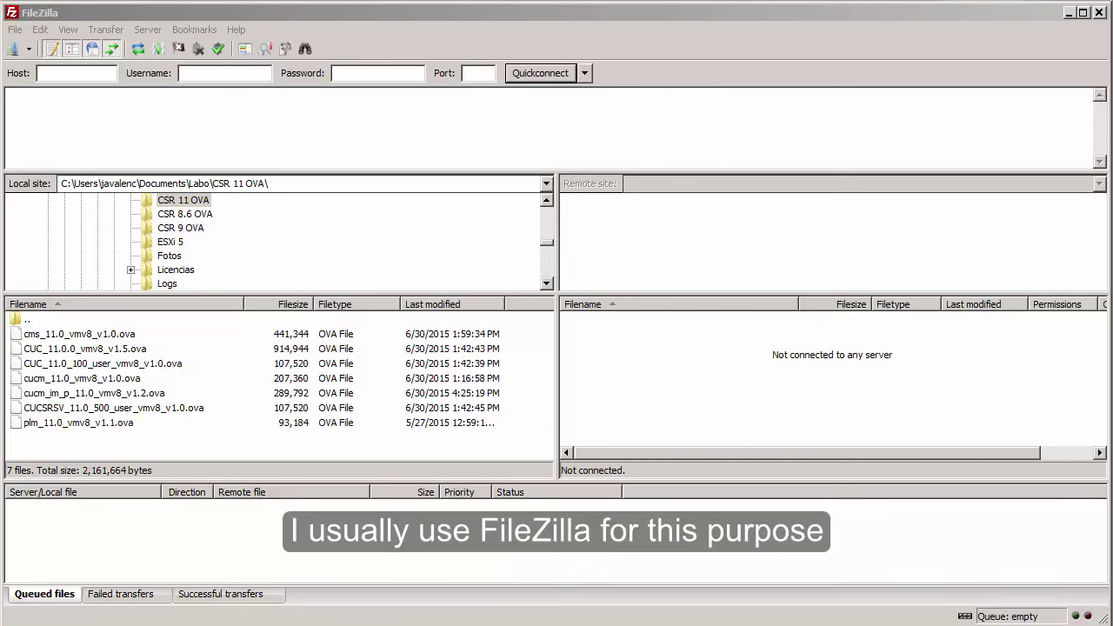
Step: Connect to the saved PCD10 SFTP site through FileZilla's Site Manager
click(16, 29)
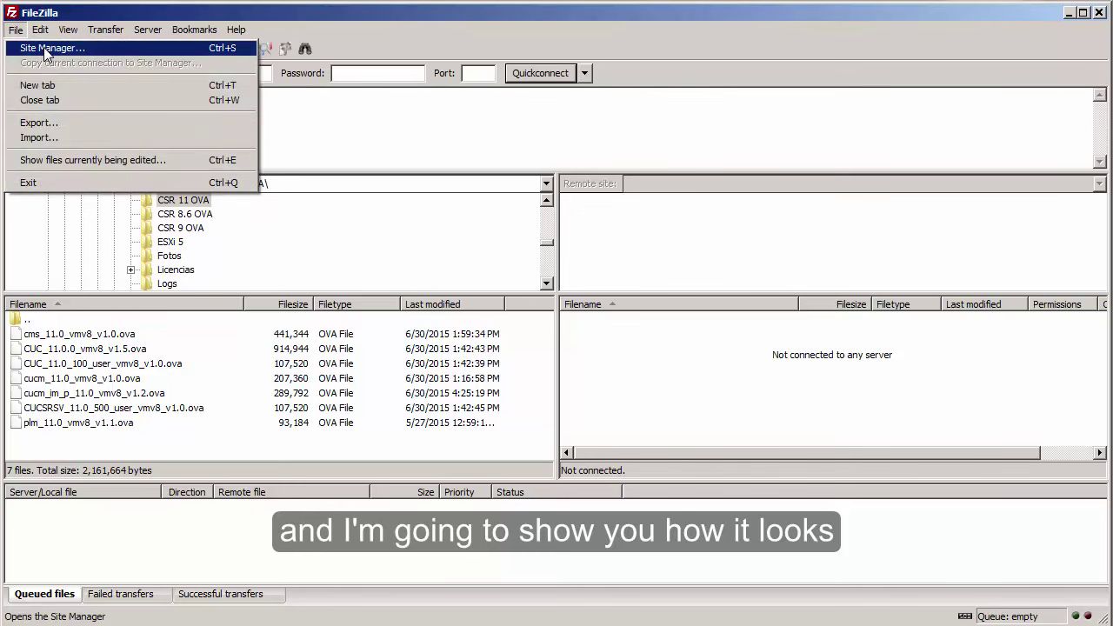
click(45, 50)
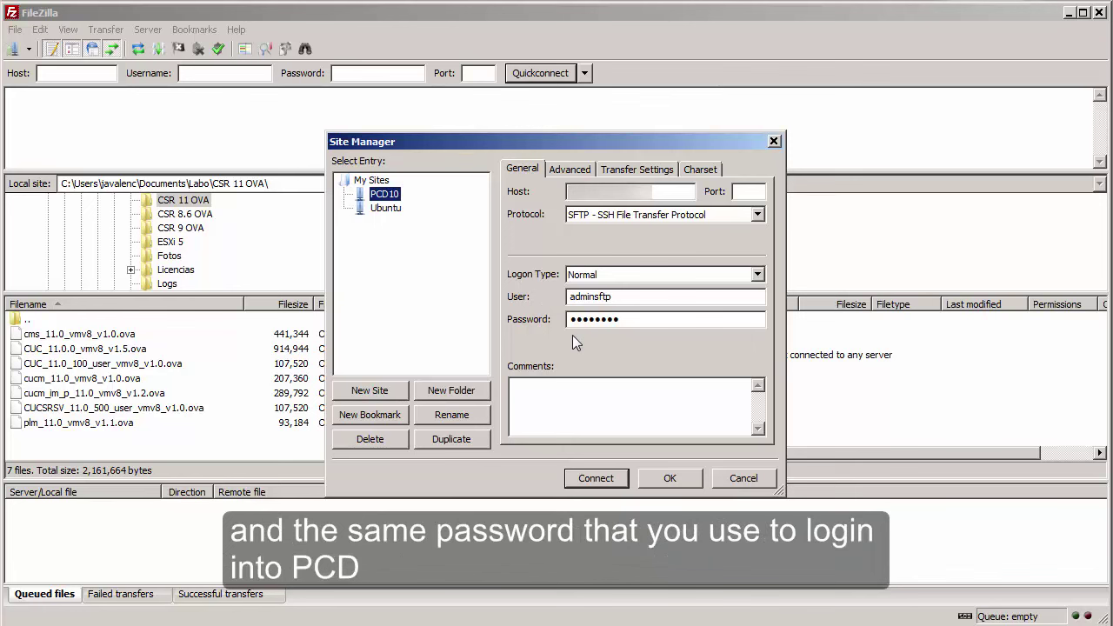
click(597, 479)
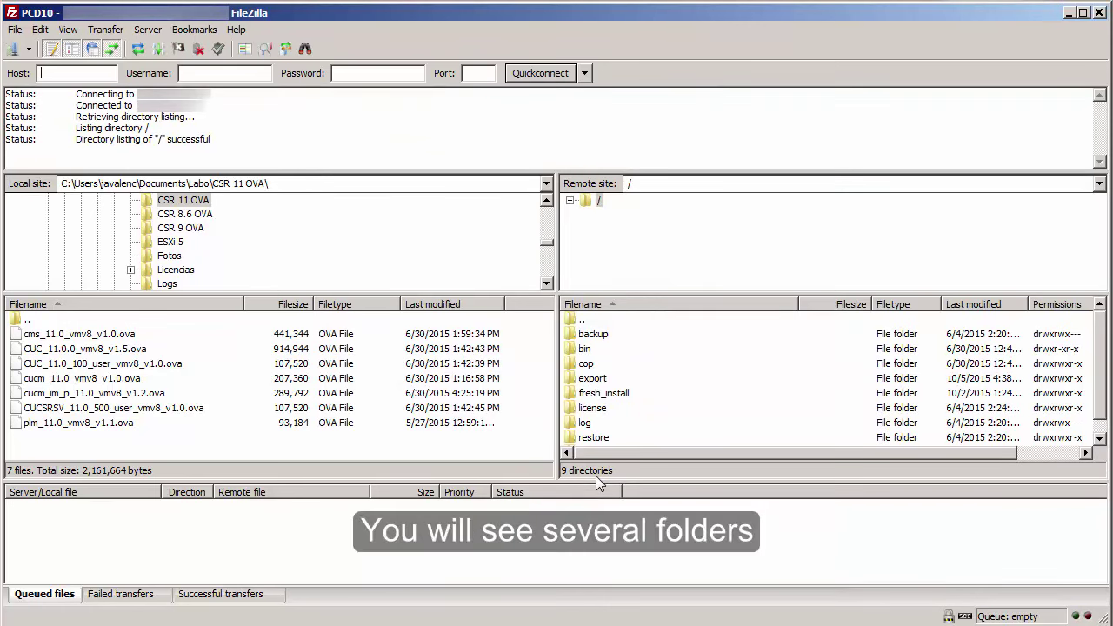
Step: Upload cucm_im_p_11.0_vmv8_v1.2.ova to fresh_install, then disconnect and minimize FileZilla
scroll(806, 439, down, 1)
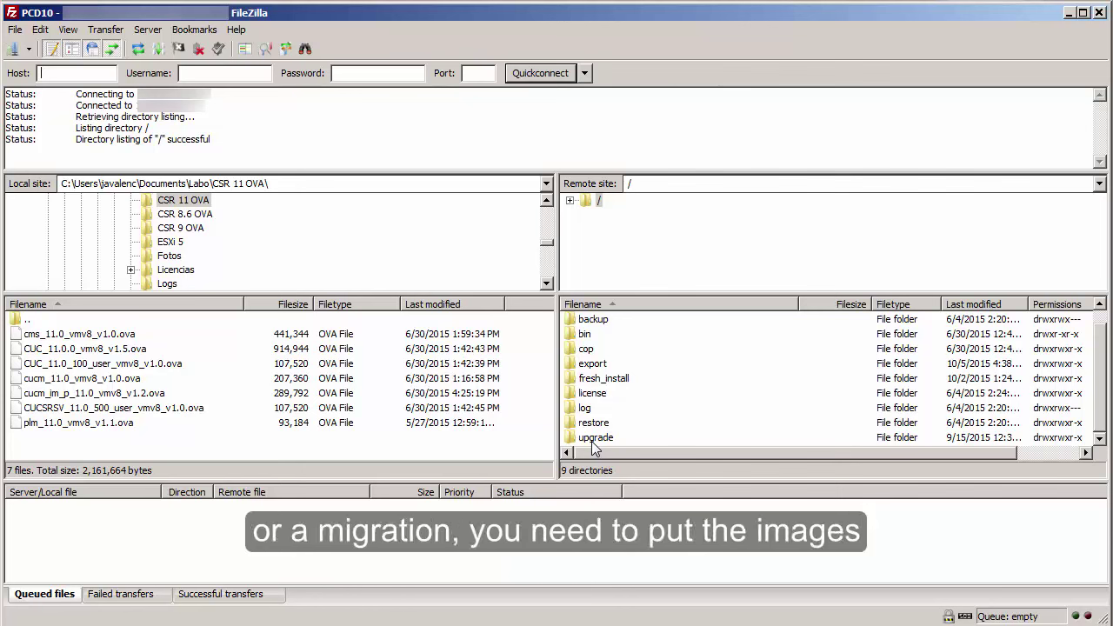
double_click(602, 381)
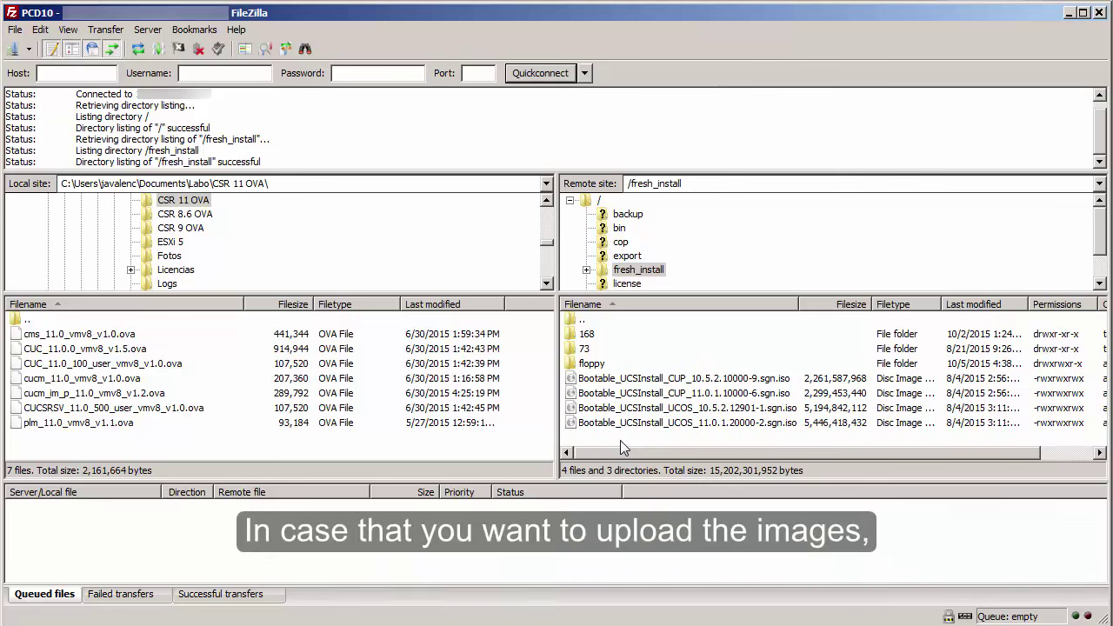
click(80, 397)
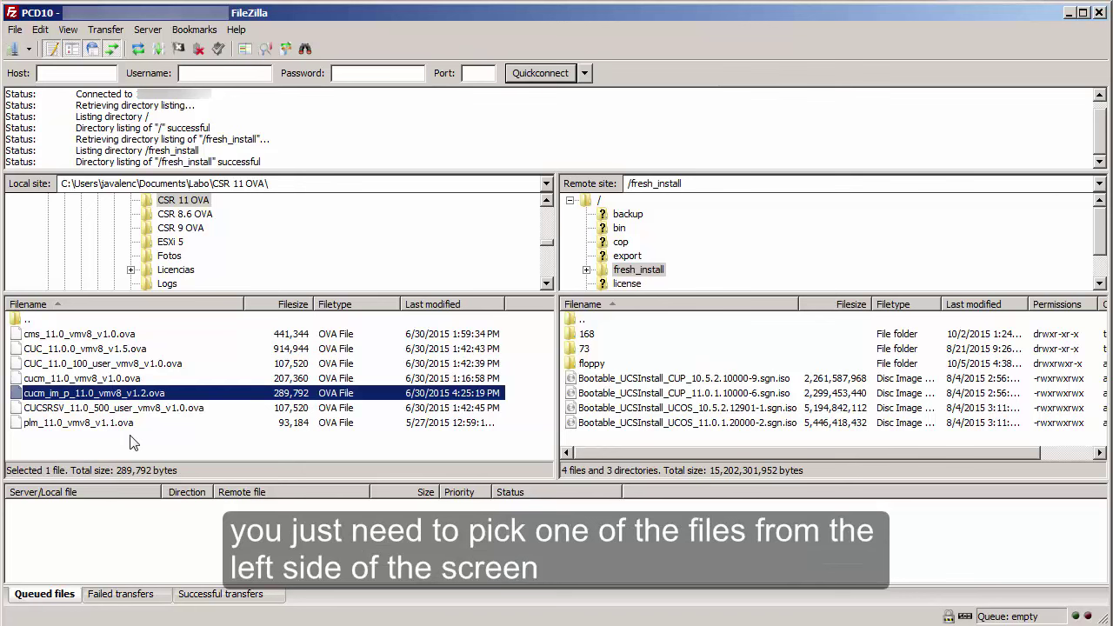
drag(97, 394, 209, 398)
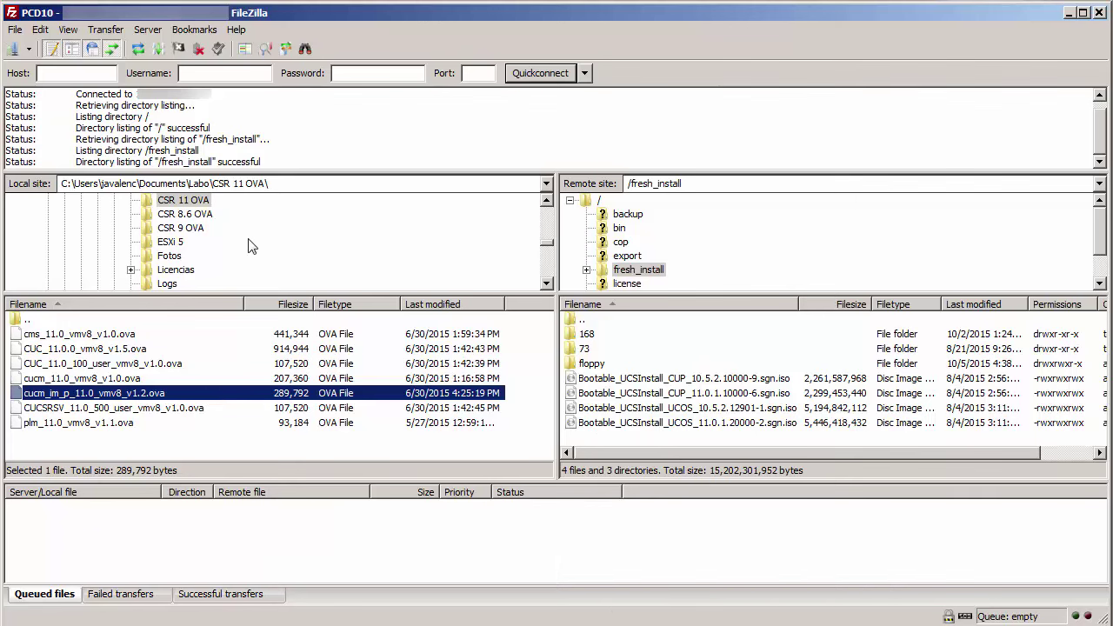
click(198, 49)
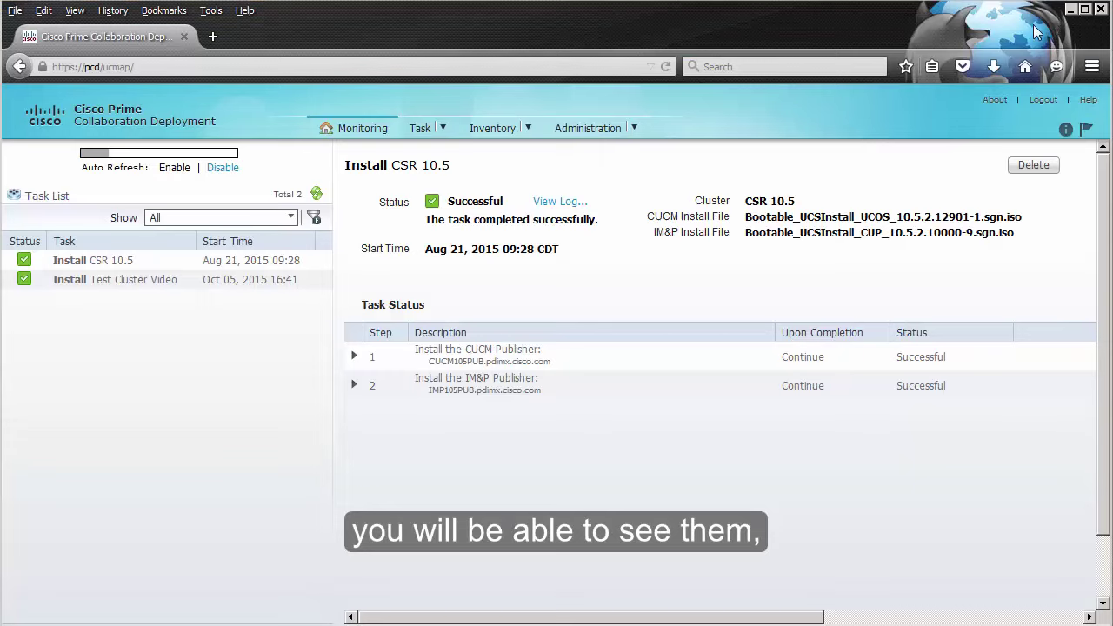
click(1068, 12)
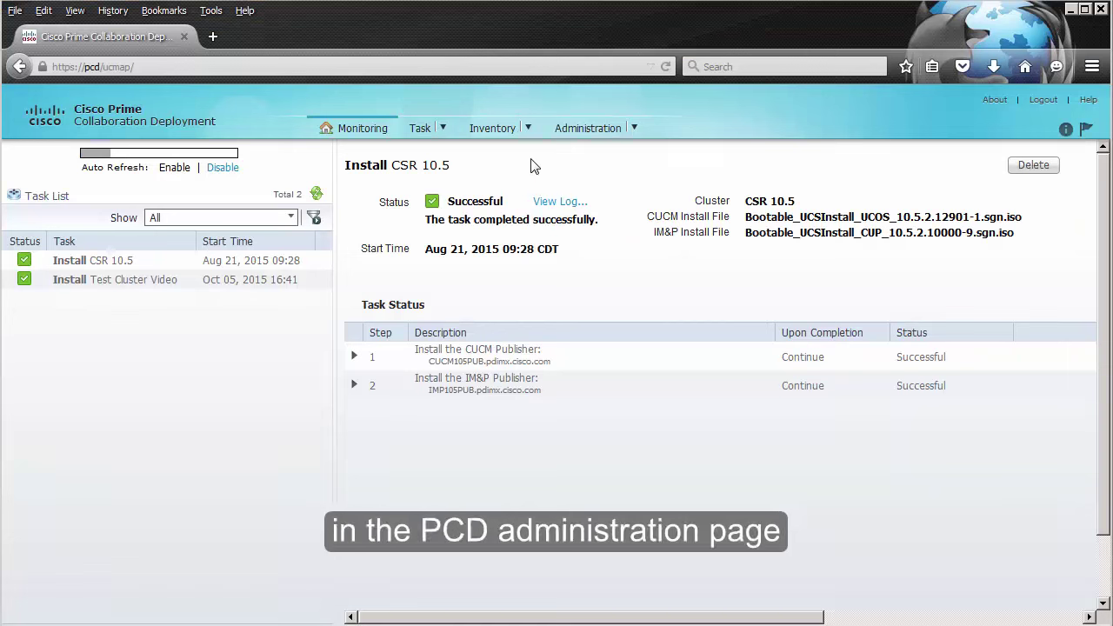
Step: Go to the Inventory SFTP Servers and Datastore page
click(530, 129)
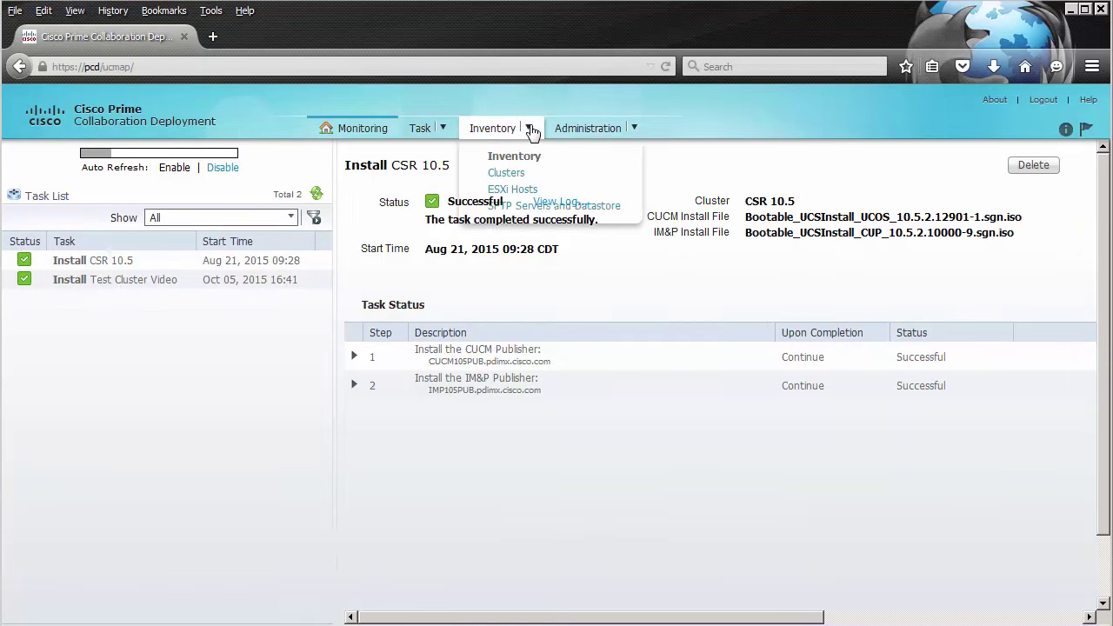
click(559, 209)
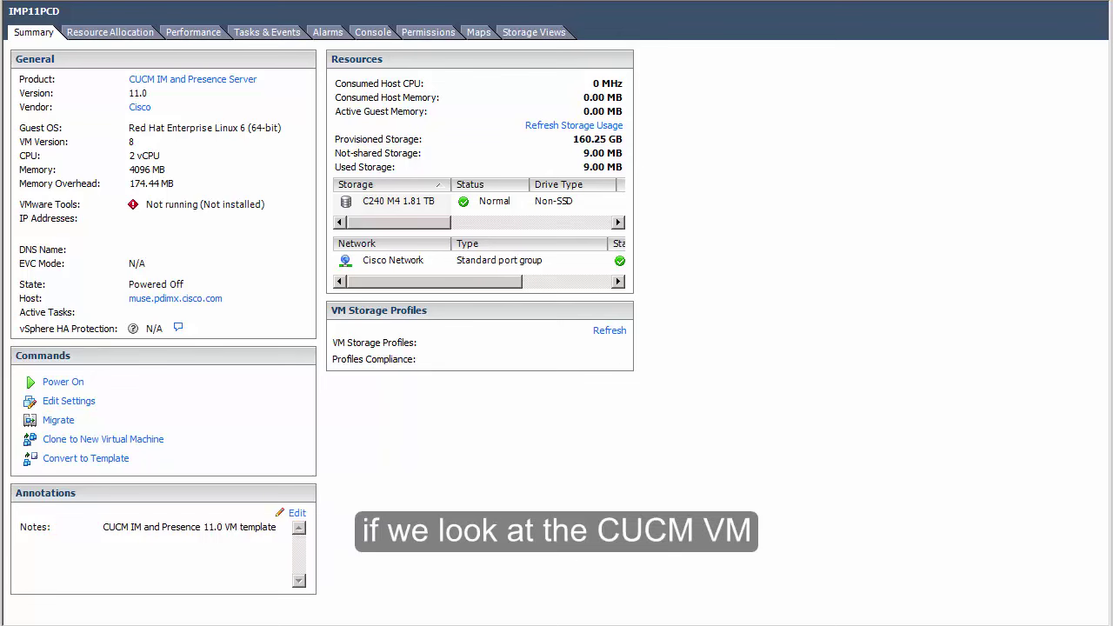
Step: Show the Summary of the blank CUCM11PCD VM, using 8.00 MB of storage
key(Down)
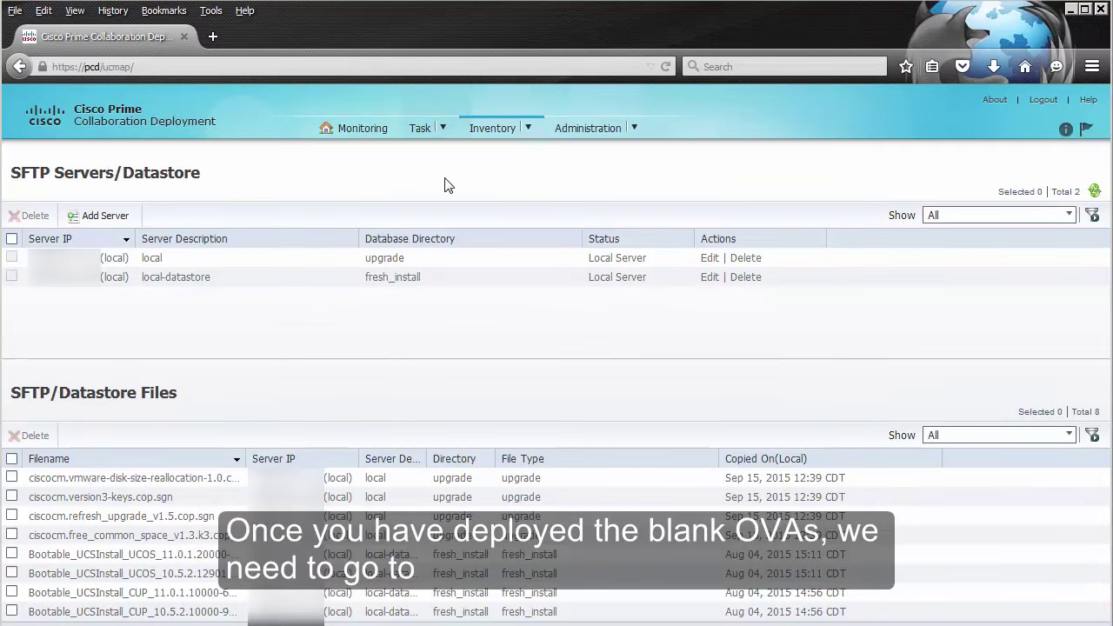
Step: Start defining a migration destination cluster from the Clusters inventory page
click(528, 130)
click(508, 172)
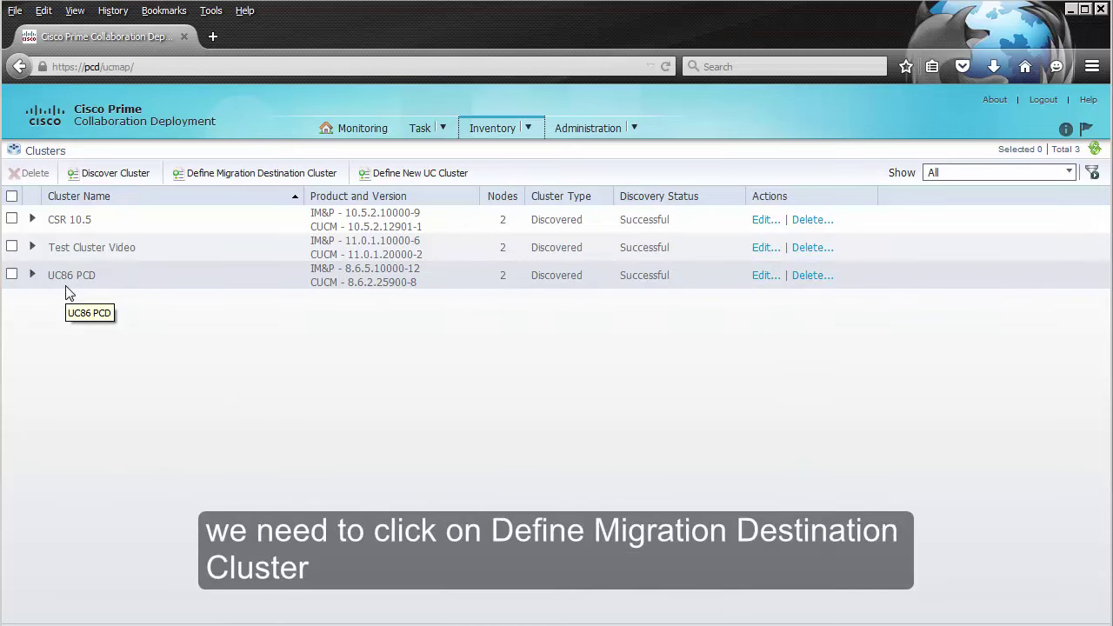
click(228, 180)
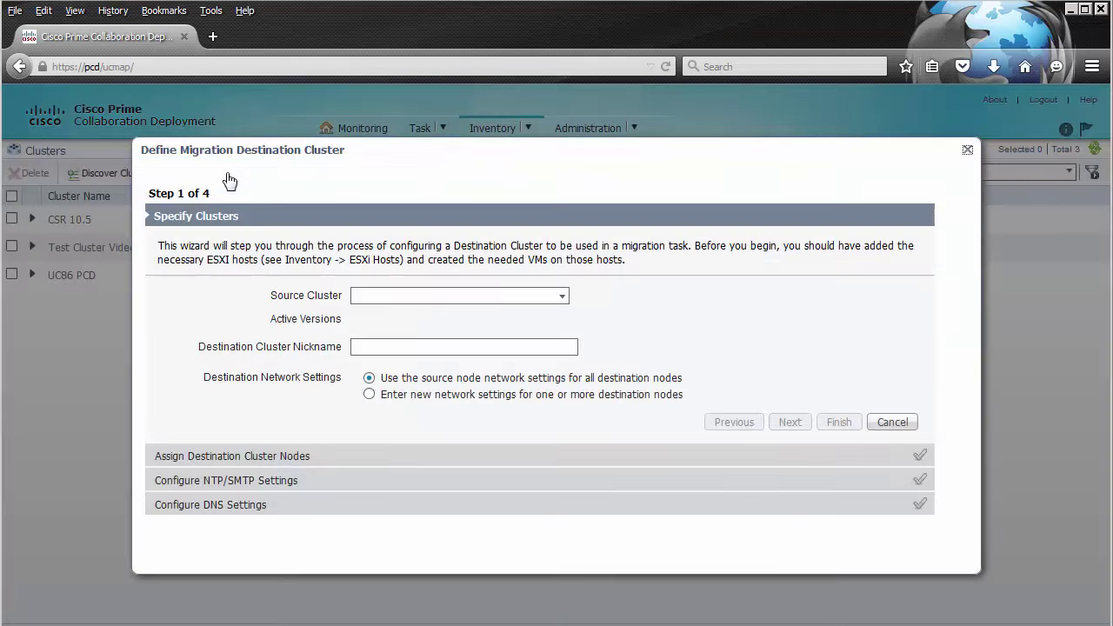
Step: Choose source UC86 PCD, nickname it UC11 Migration, pick new network settings, and continue
click(562, 297)
click(431, 331)
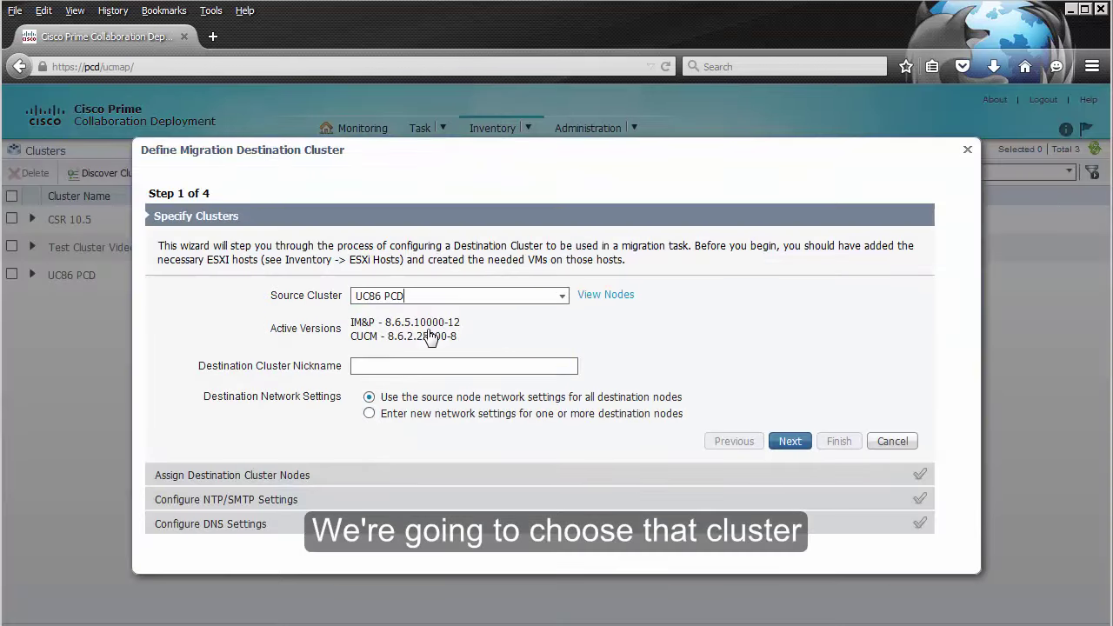
click(442, 368)
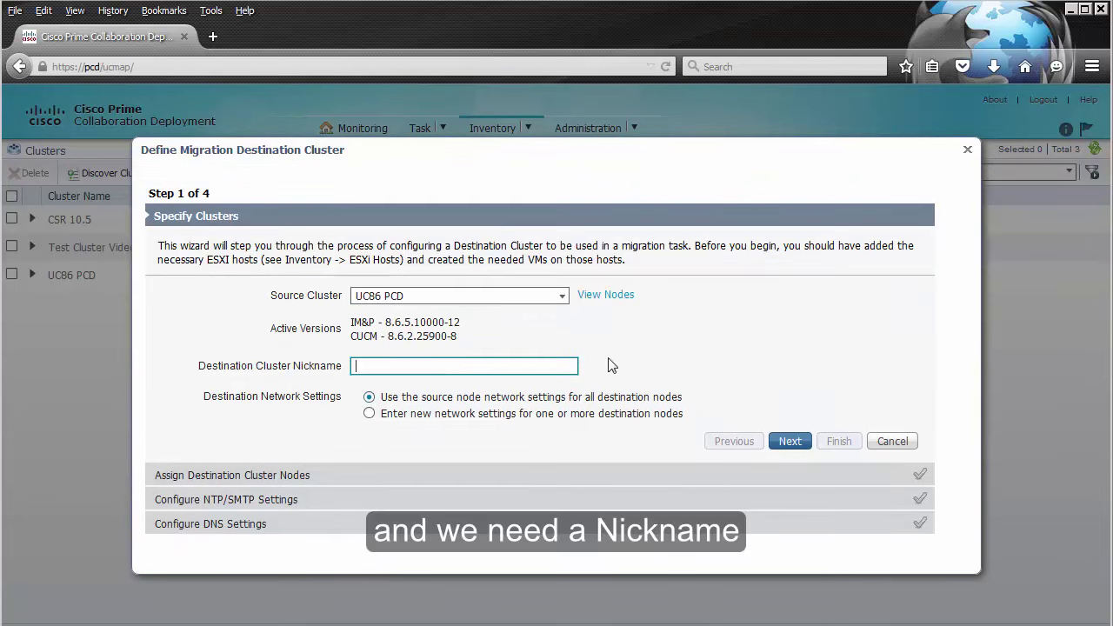
text(UC11 Migration)
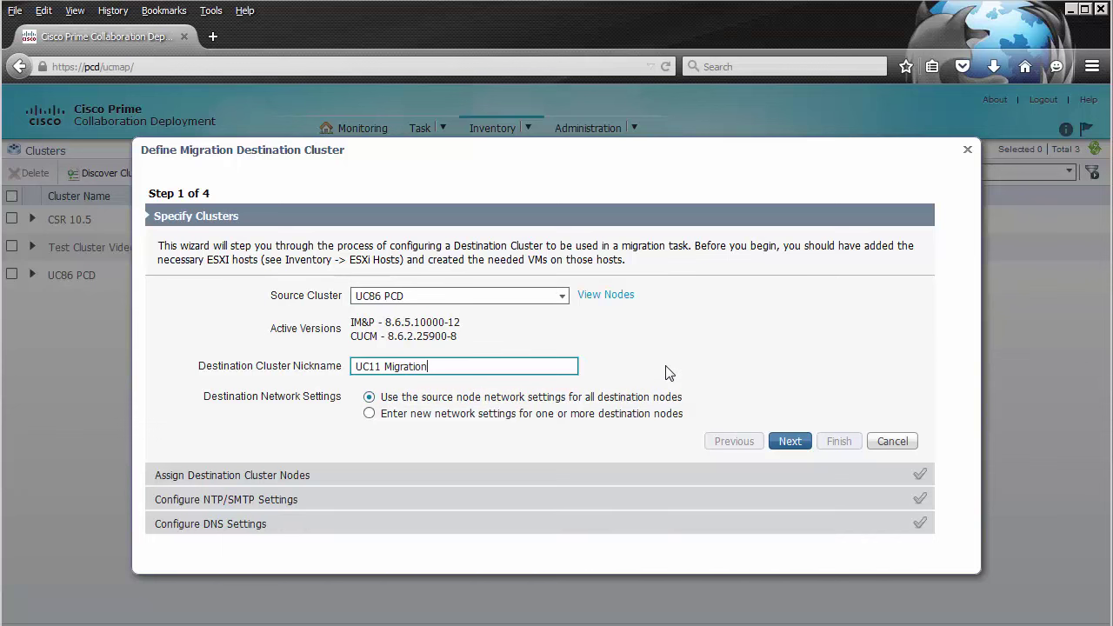
click(370, 414)
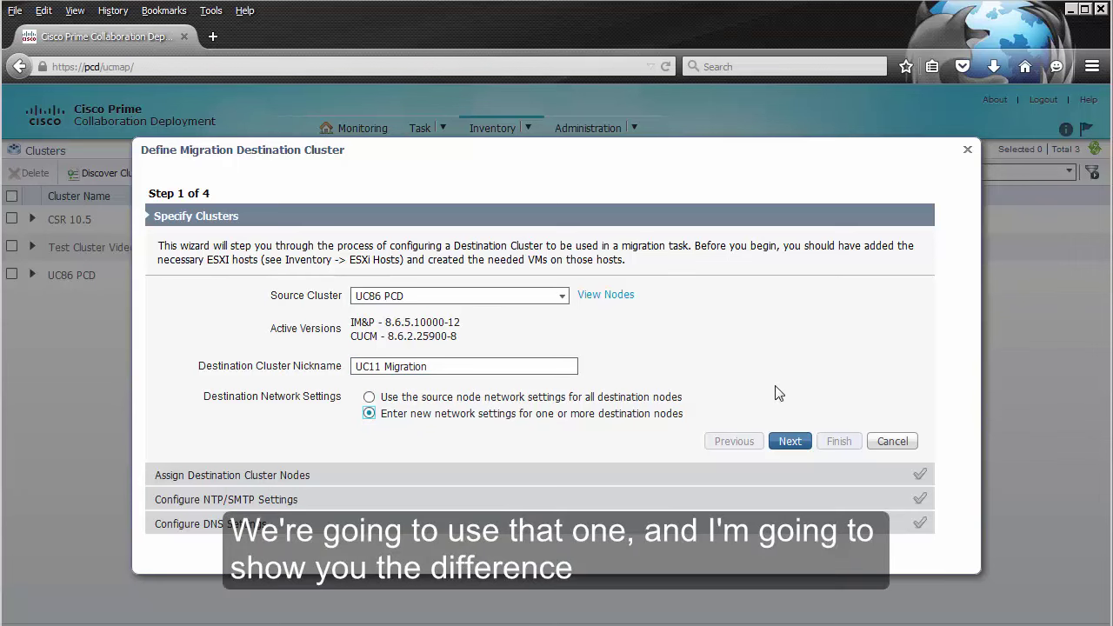
click(796, 442)
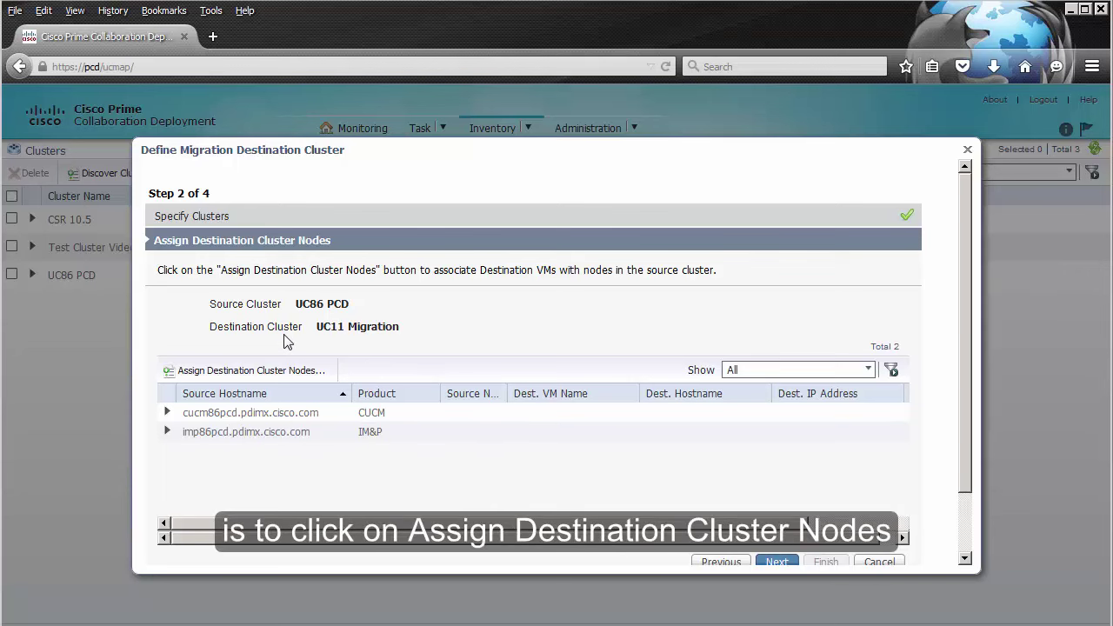
Step: Select the CUCM11PCD VM, sorted by power state, as destination for cucm86pcd
click(287, 372)
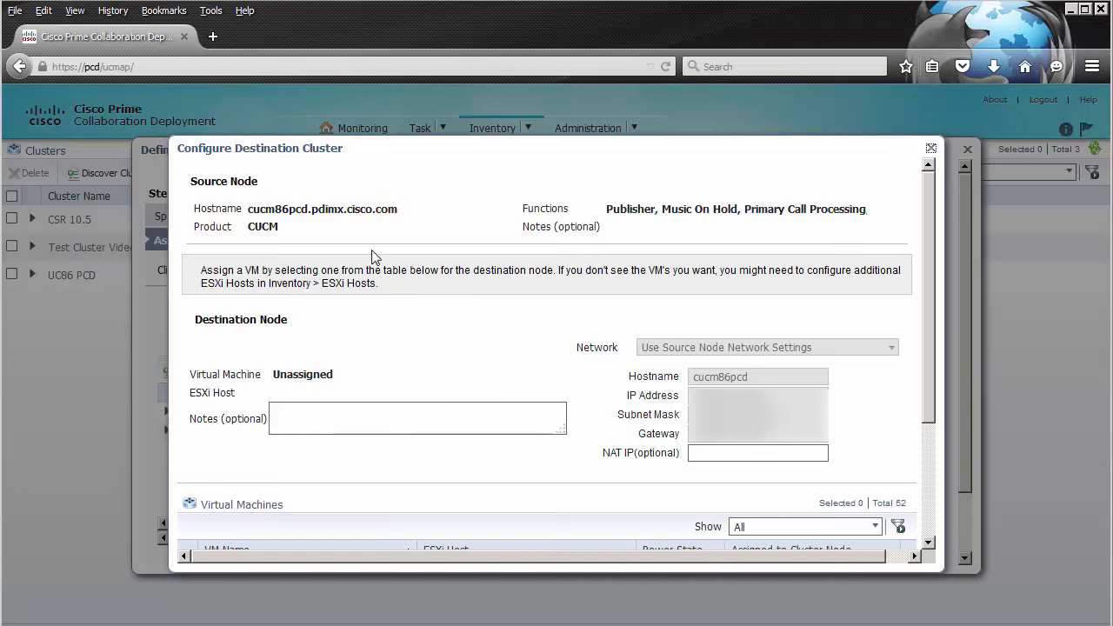
scroll(925, 289, down, 4)
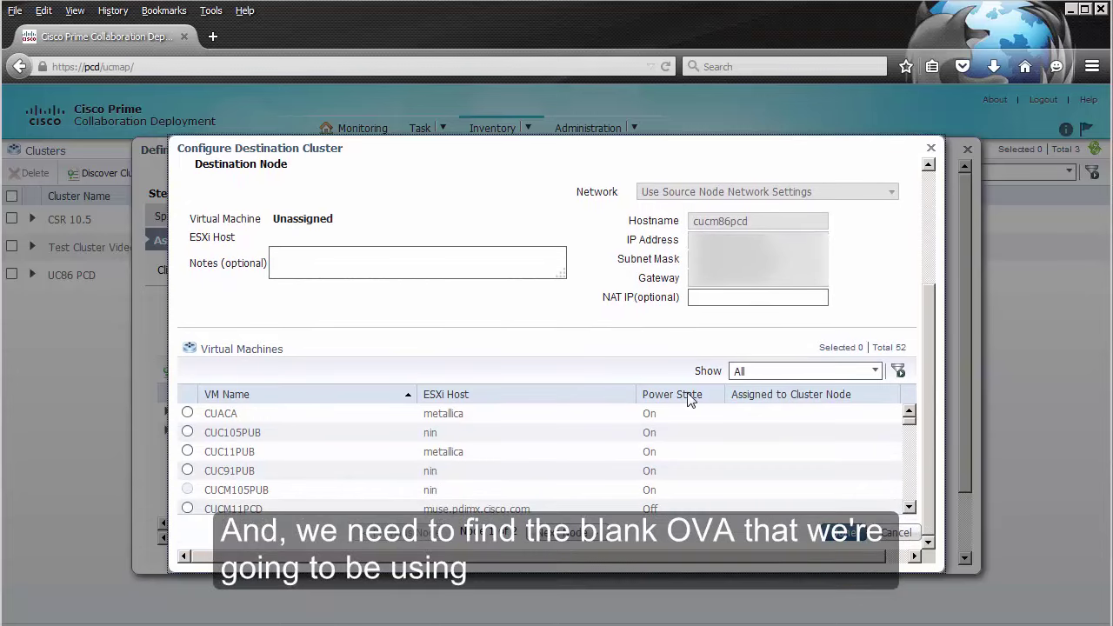
click(681, 394)
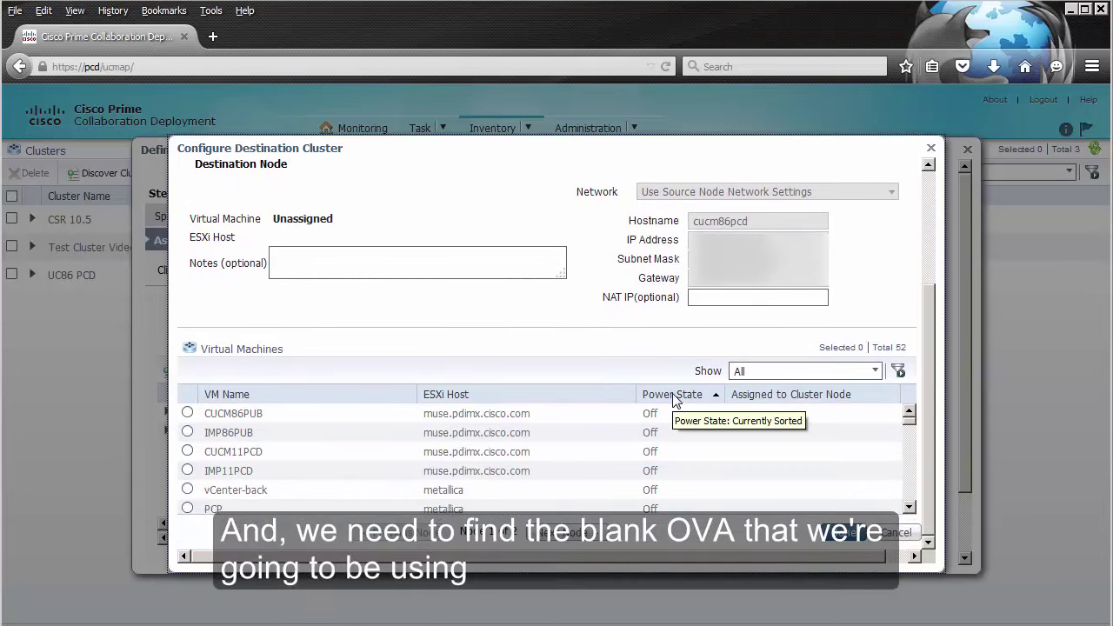
click(187, 451)
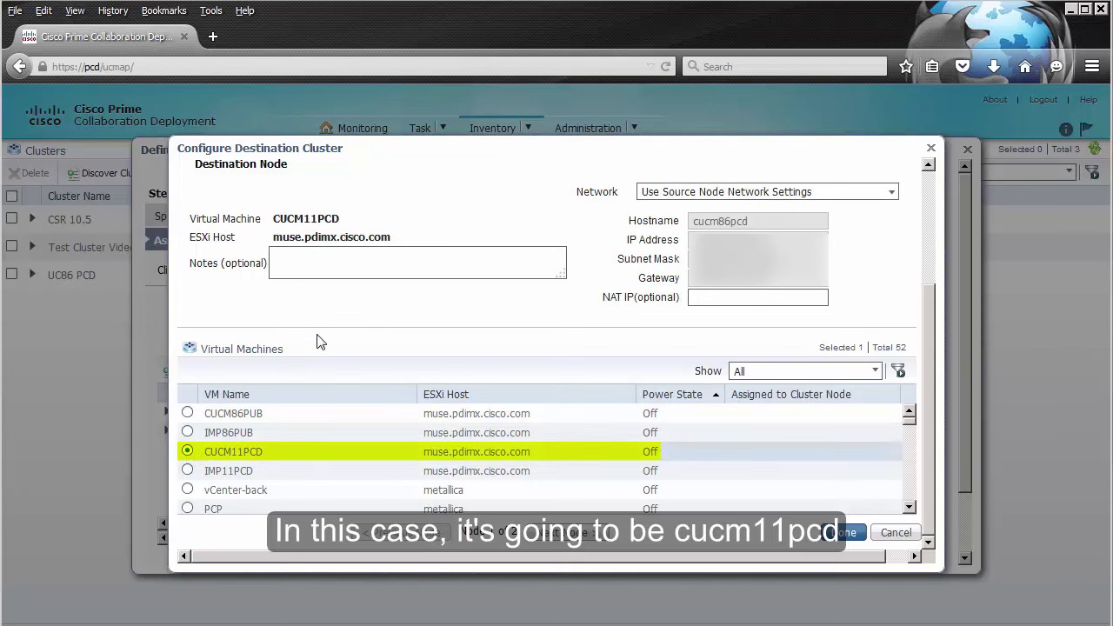
drag(930, 295, 850, 238)
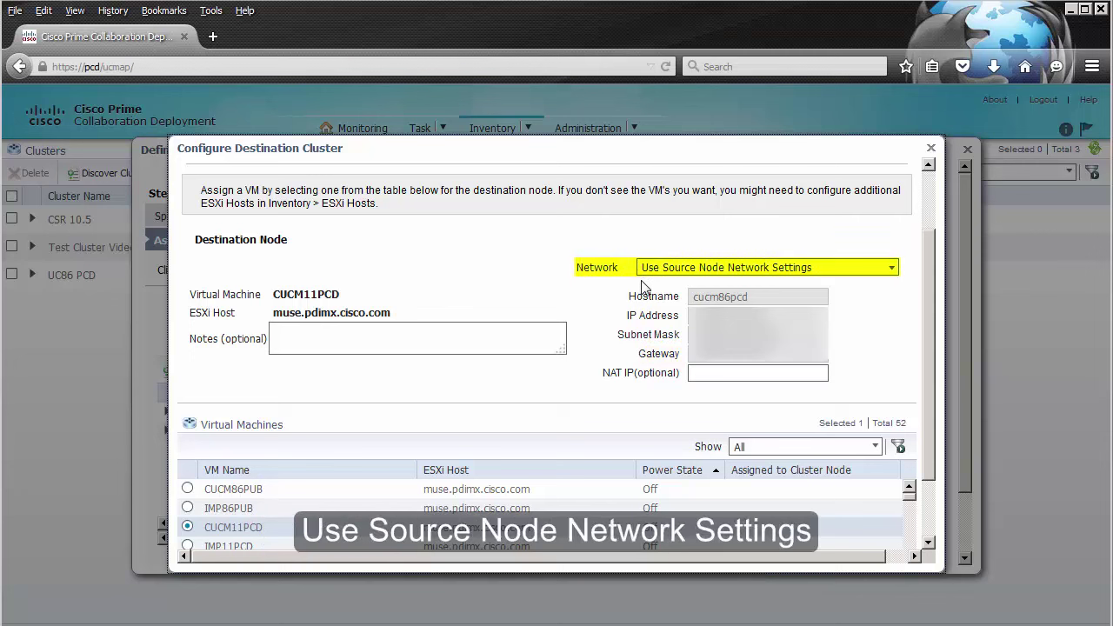
Step: Set the CUCM11PCD node's network option to Enter New Network Settings
click(891, 269)
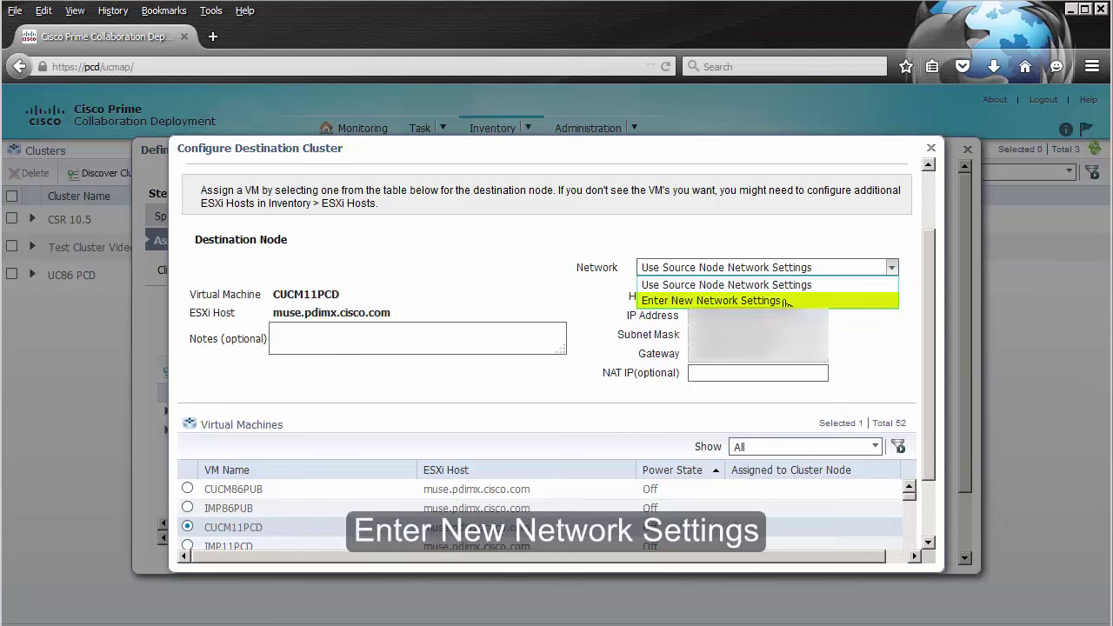
click(785, 301)
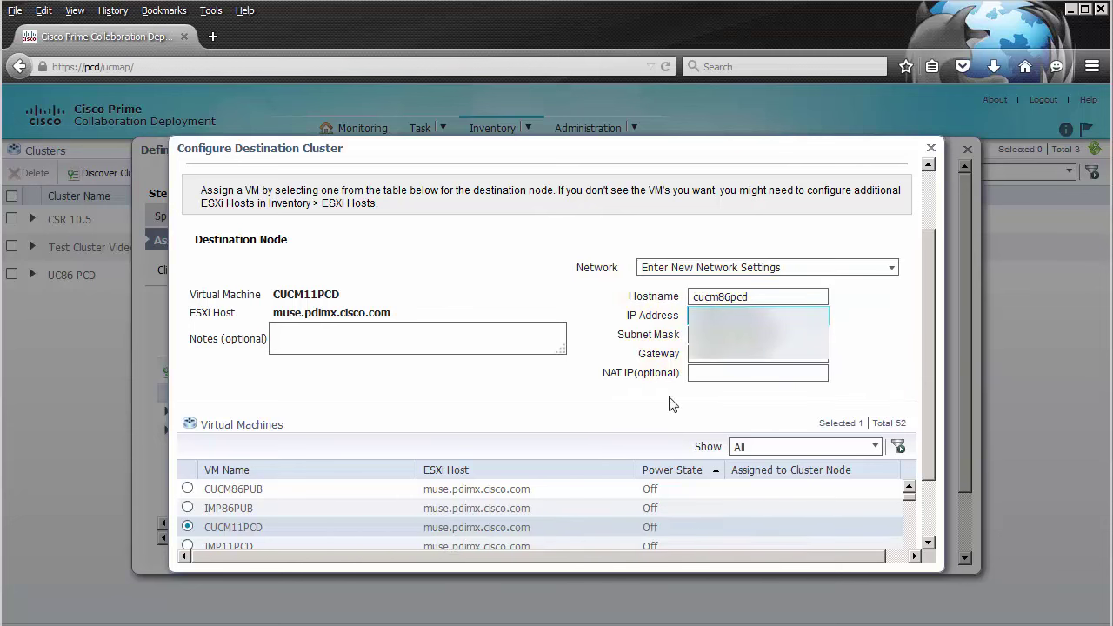
drag(929, 305, 928, 419)
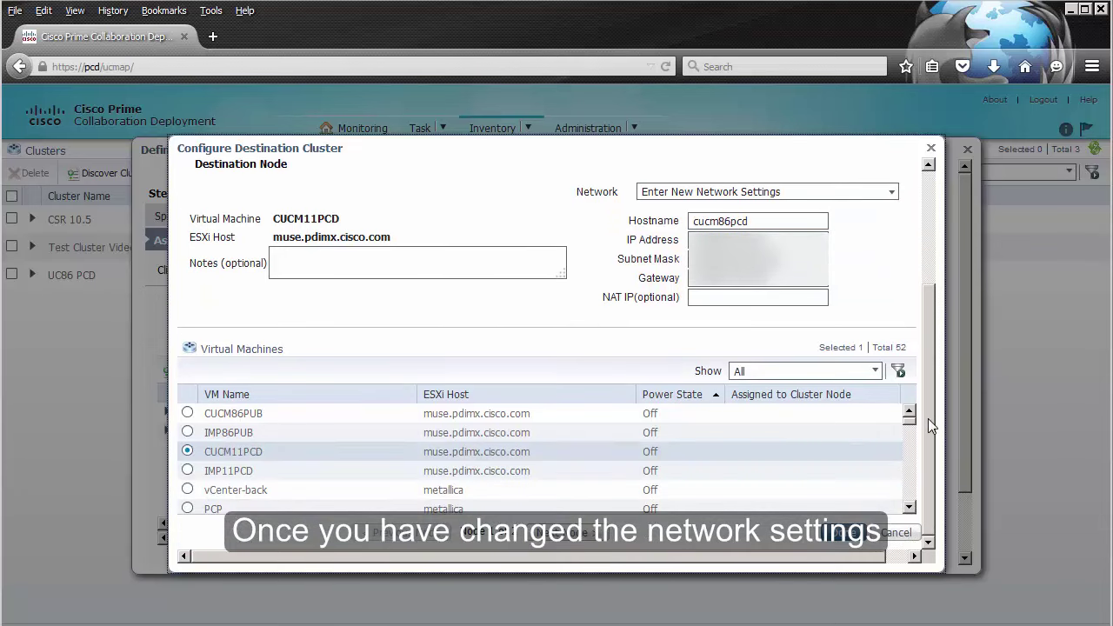
Step: Move to the IM&P source node and select IMP11PCD as its destination VM
click(567, 539)
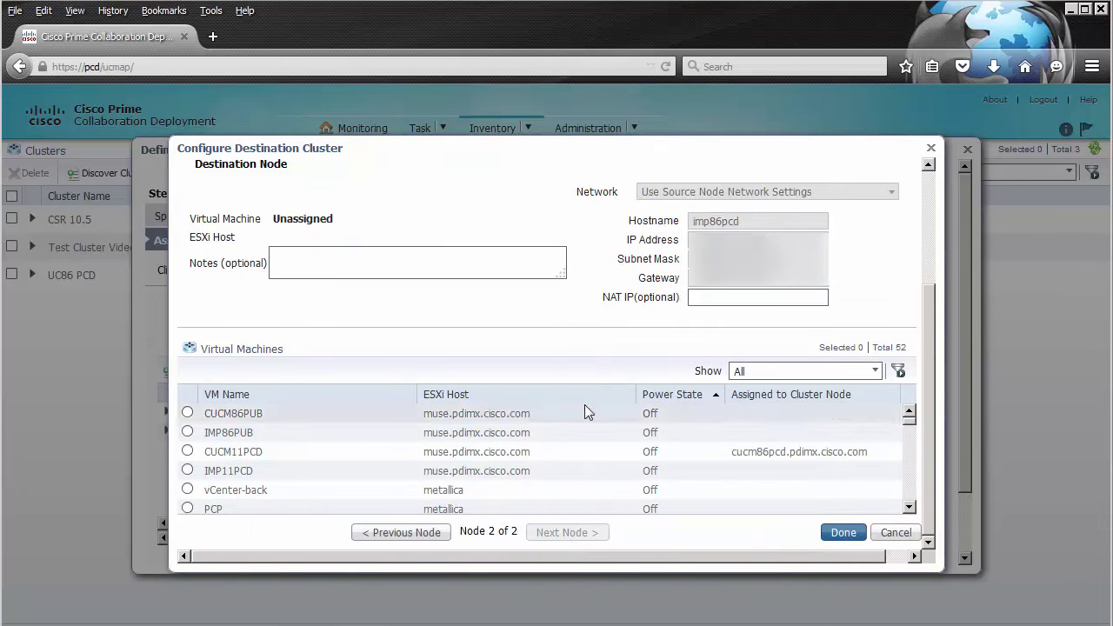
scroll(587, 325, up, 4)
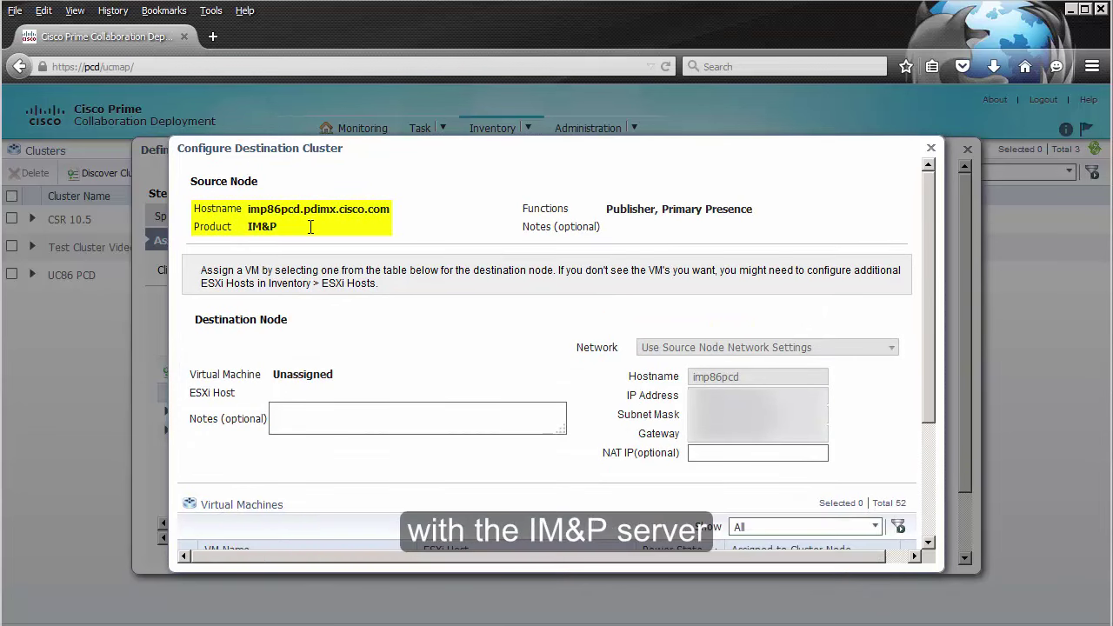
scroll(449, 326, down, 3)
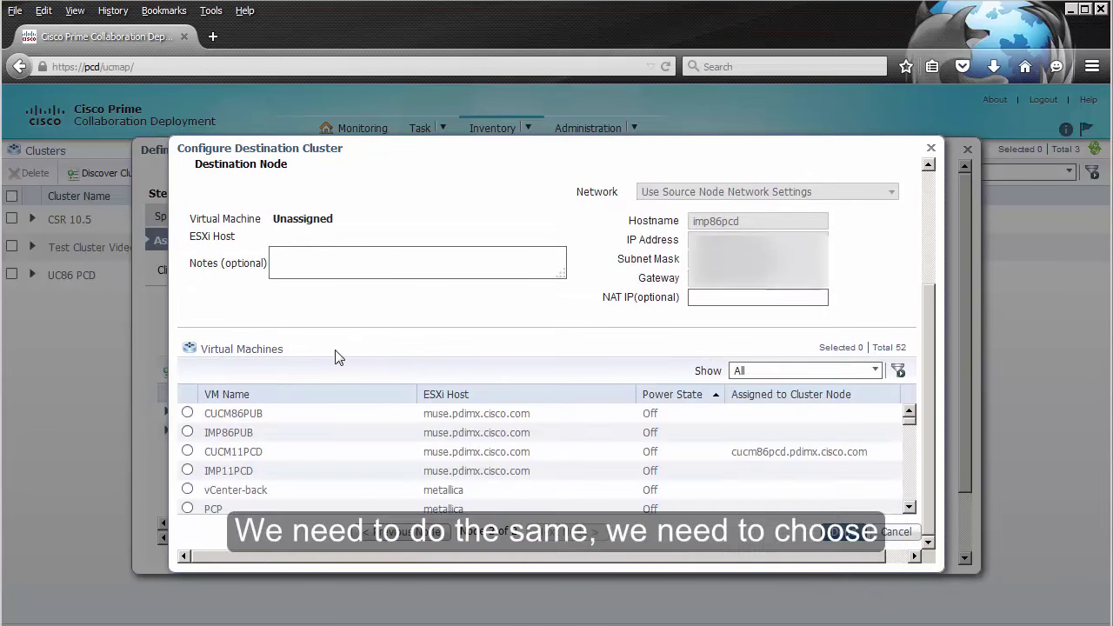
click(187, 470)
Step: Set IMP11PCD to Enter New Network Settings, edit its IP address, and confirm the assignment
scroll(650, 243, up, 2)
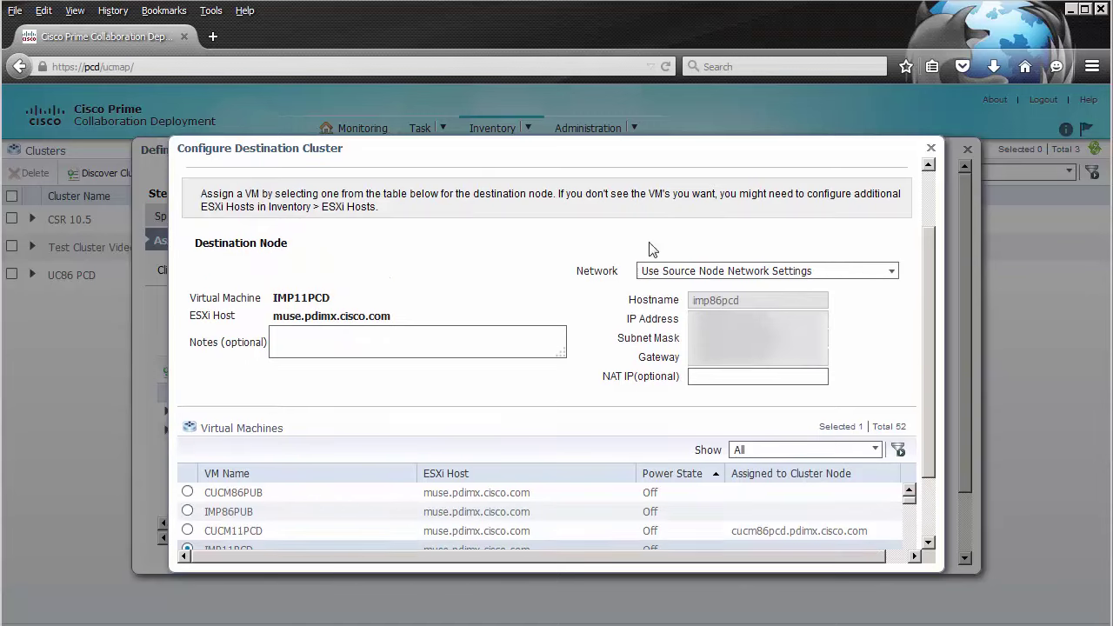
click(893, 277)
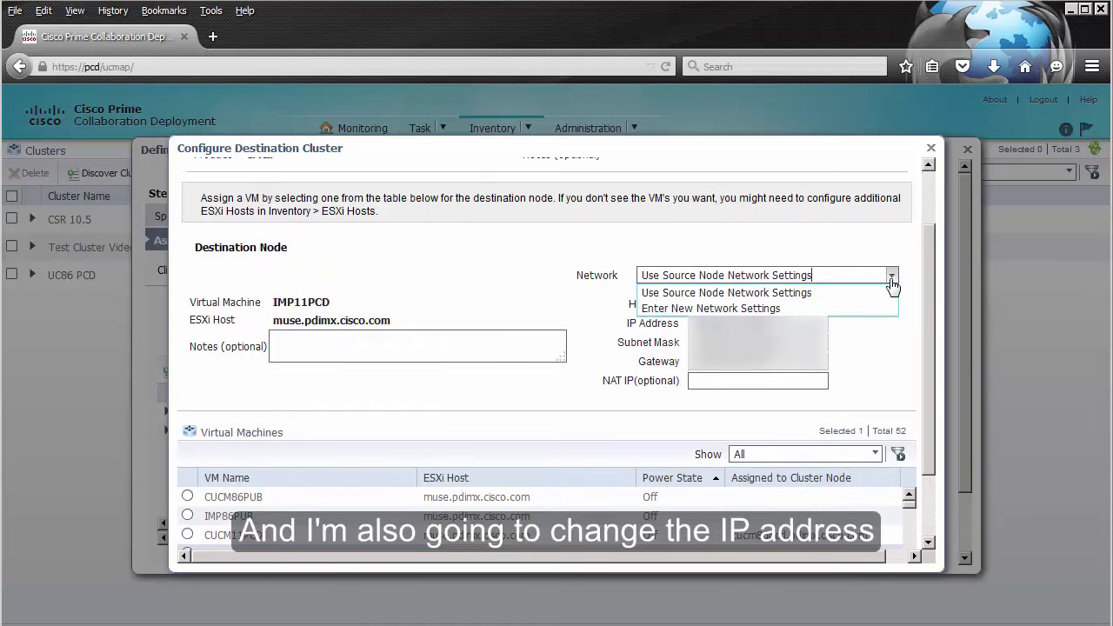
click(833, 308)
click(757, 323)
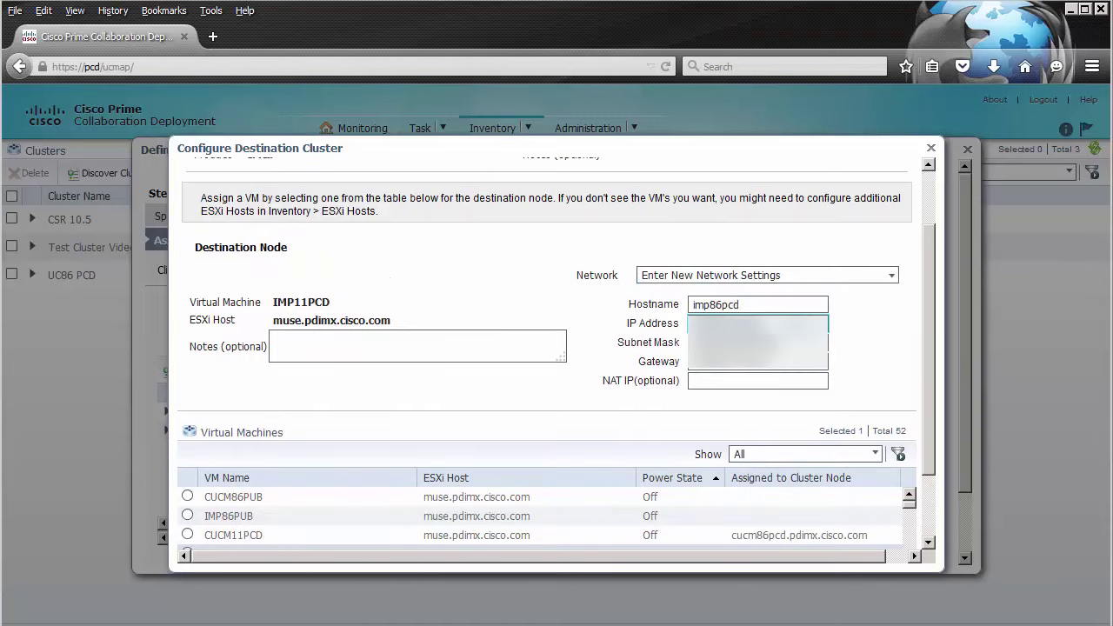
scroll(923, 363, down, 2)
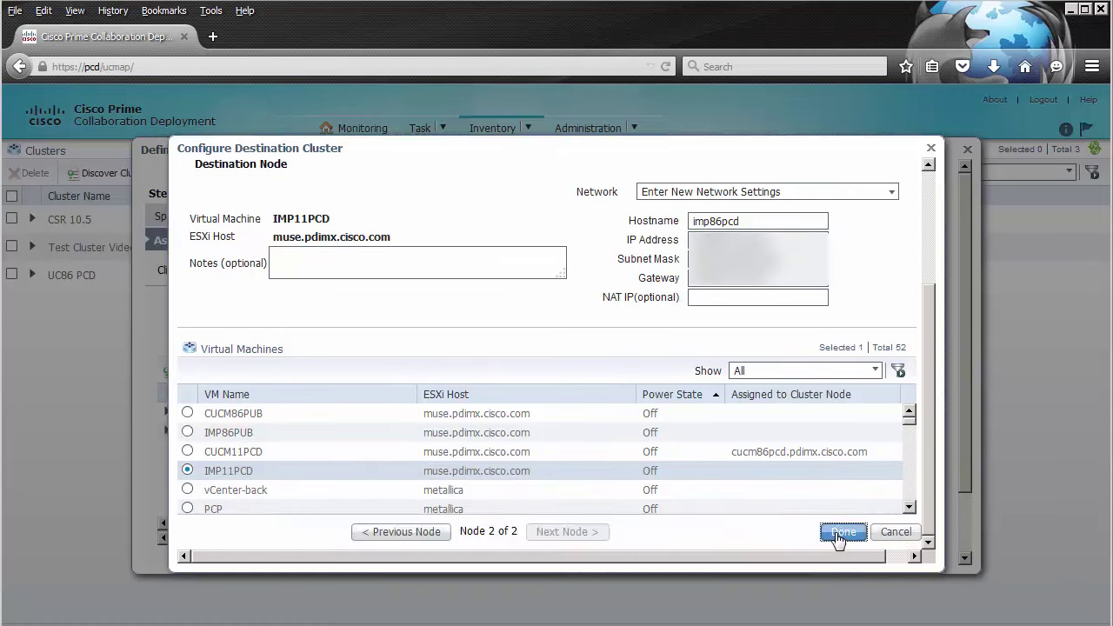
click(833, 532)
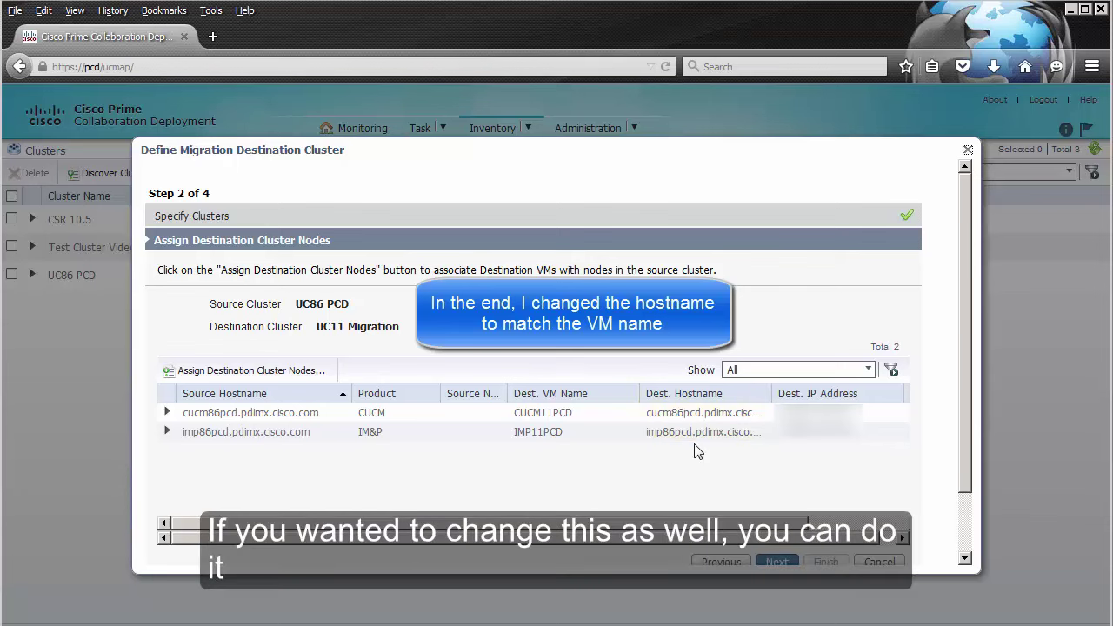
Step: Accept the cucm86pcd and imp86pcd node assignments and keep the NTP/SMTP settings unchanged
drag(963, 438, 963, 489)
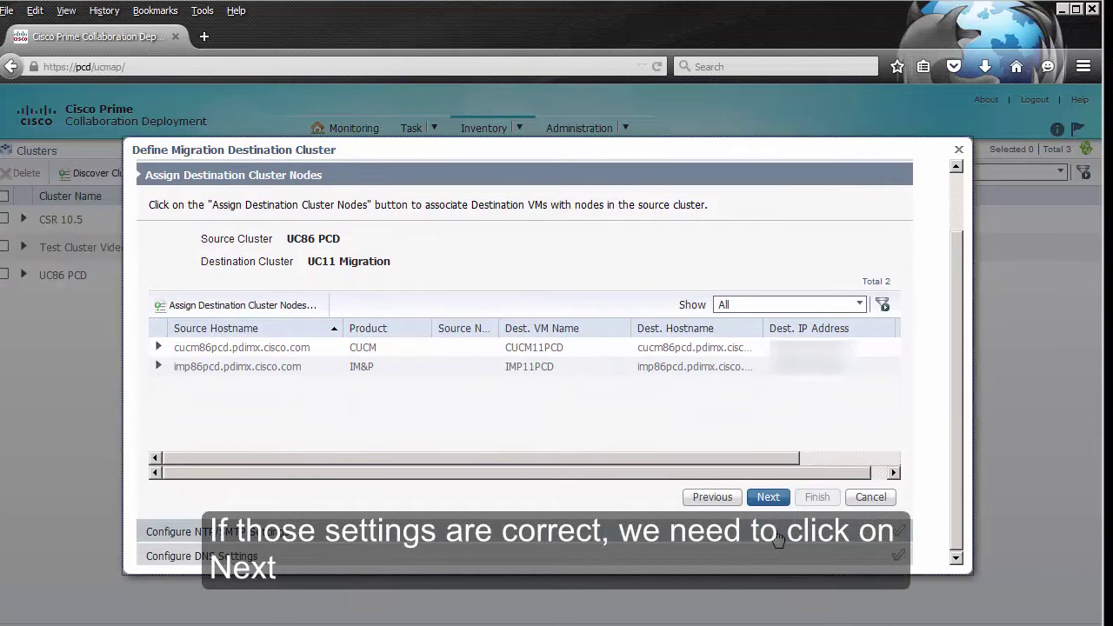
click(767, 500)
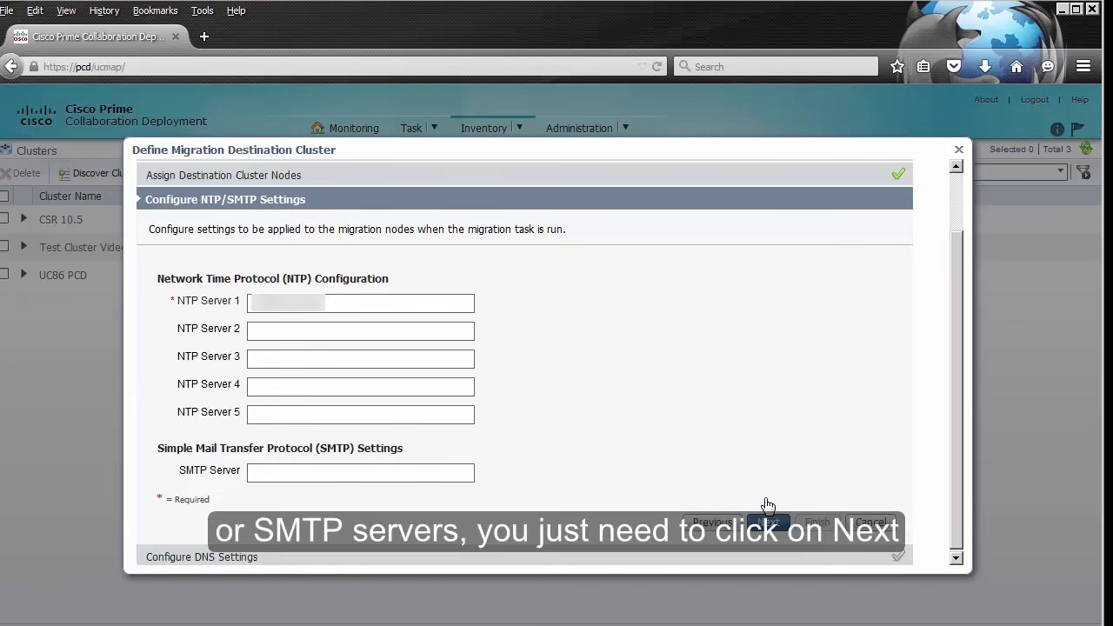
click(769, 522)
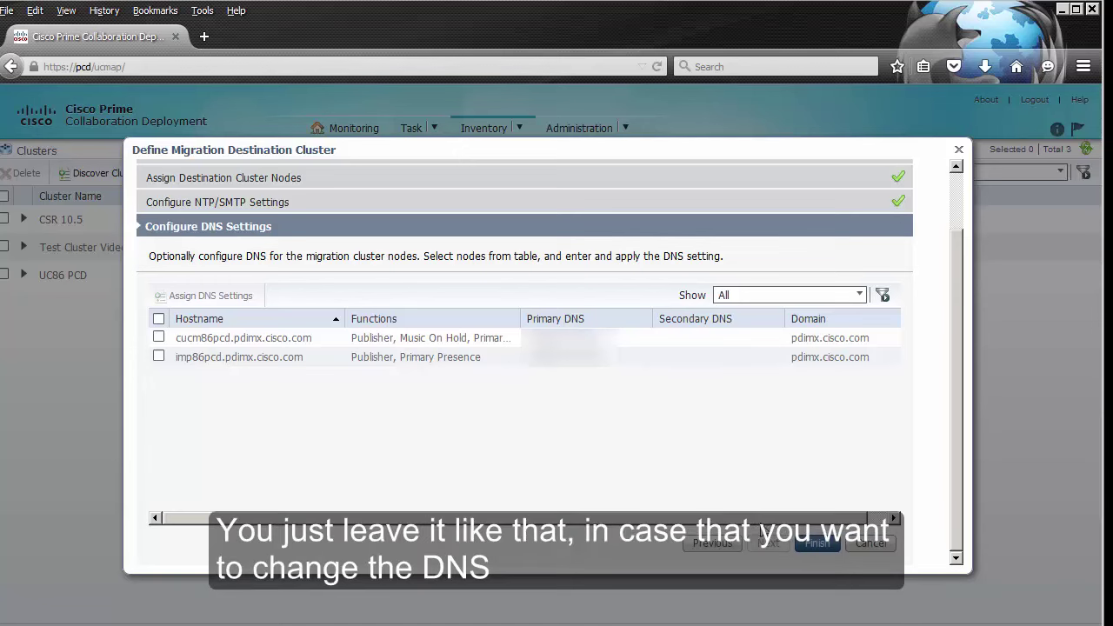
Step: Keep both hosts on their existing DNS settings (domain pdimx.cisco.com) and finish the UC11 Migration cluster
click(158, 319)
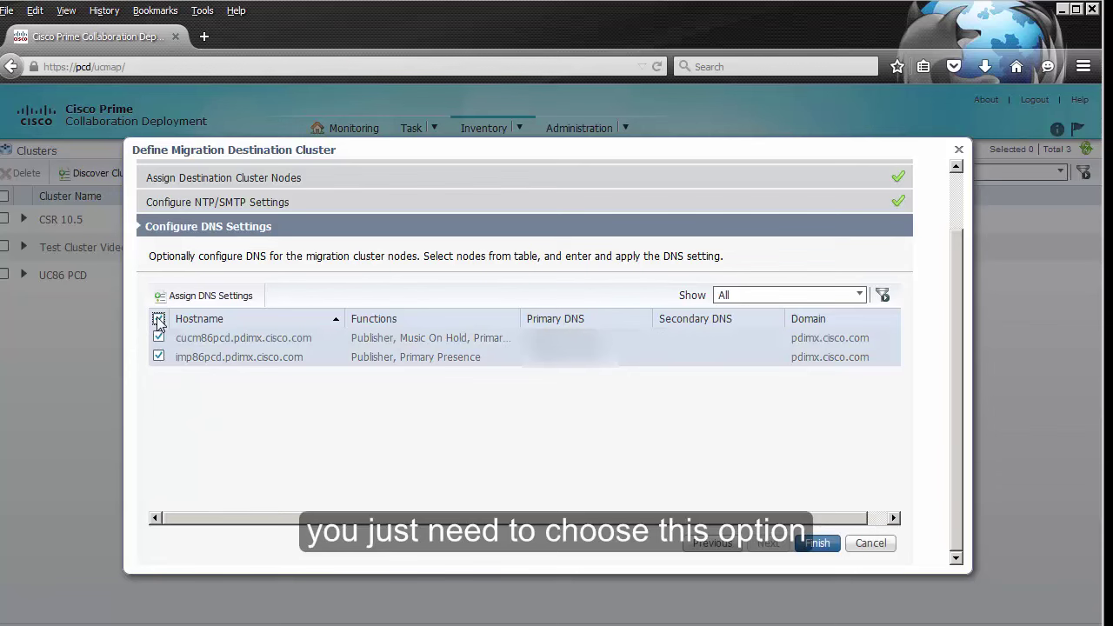
click(213, 299)
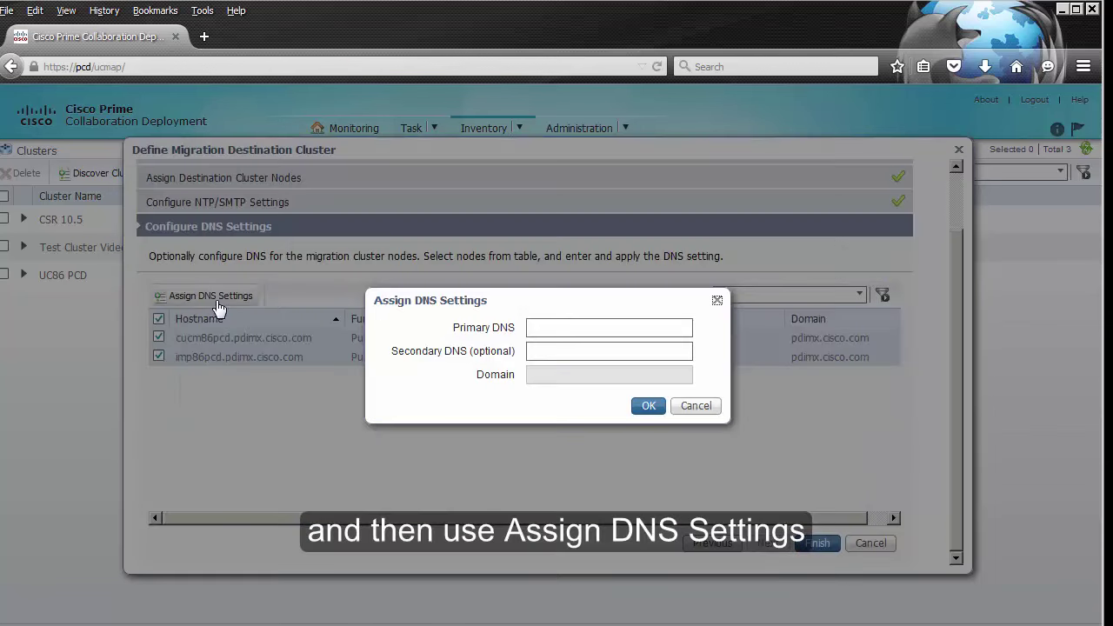
click(700, 407)
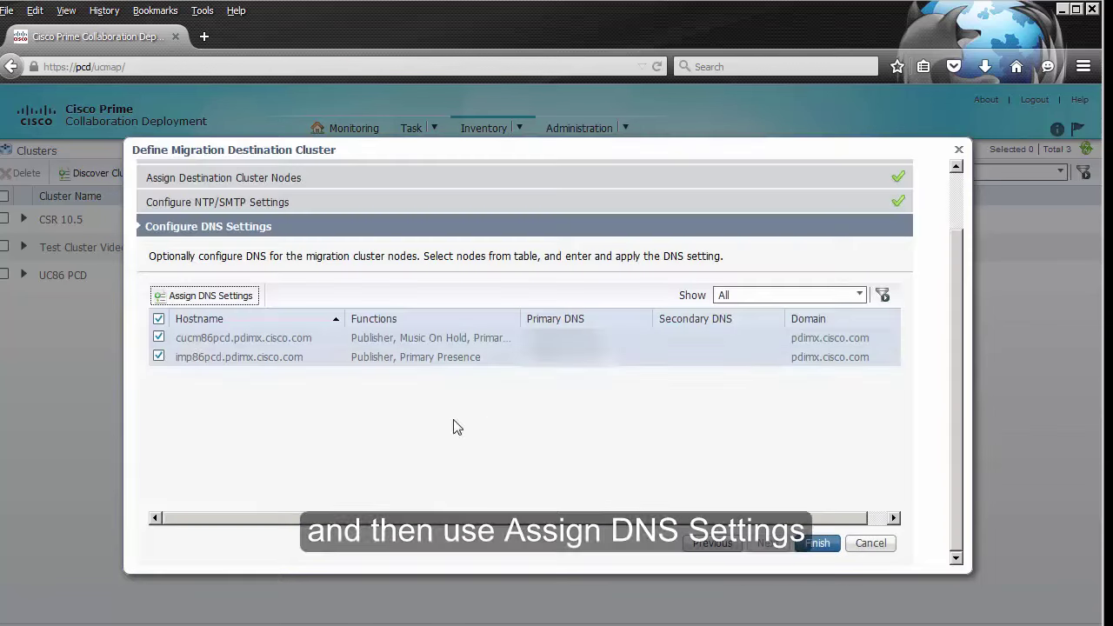
click(160, 319)
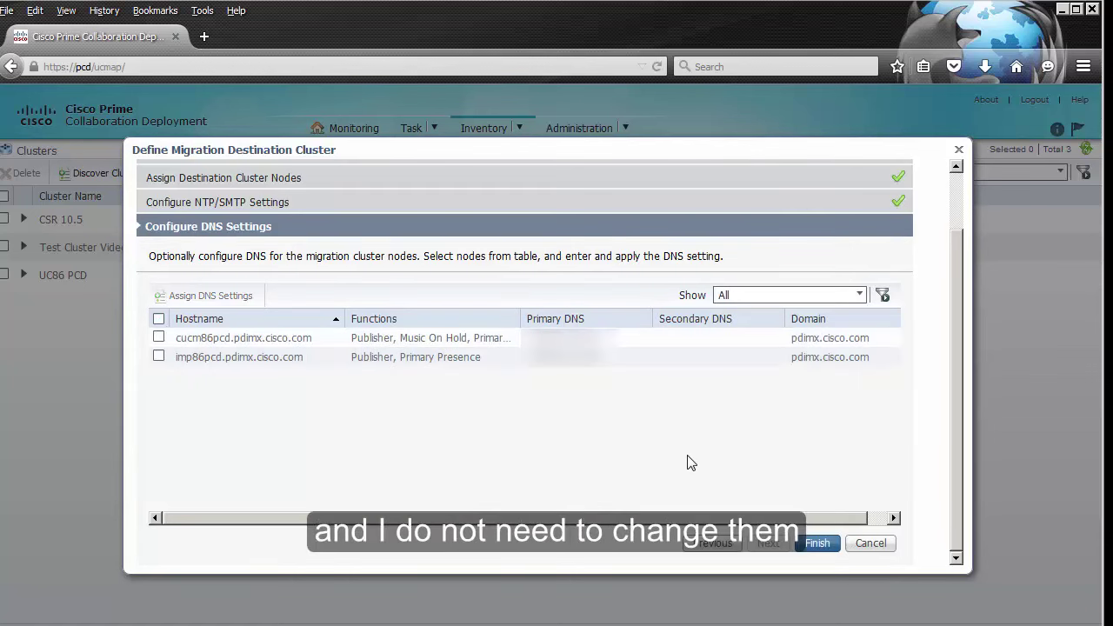
click(823, 546)
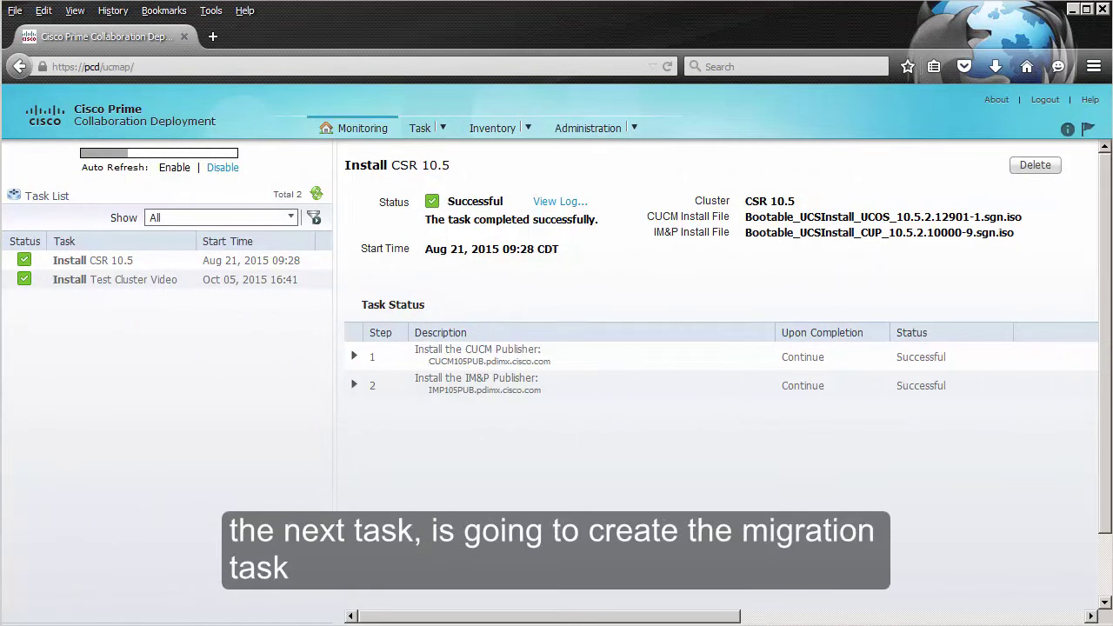
Step: Go to the Task > Migrate page, dismiss its help panel, and begin a new migration task
click(442, 132)
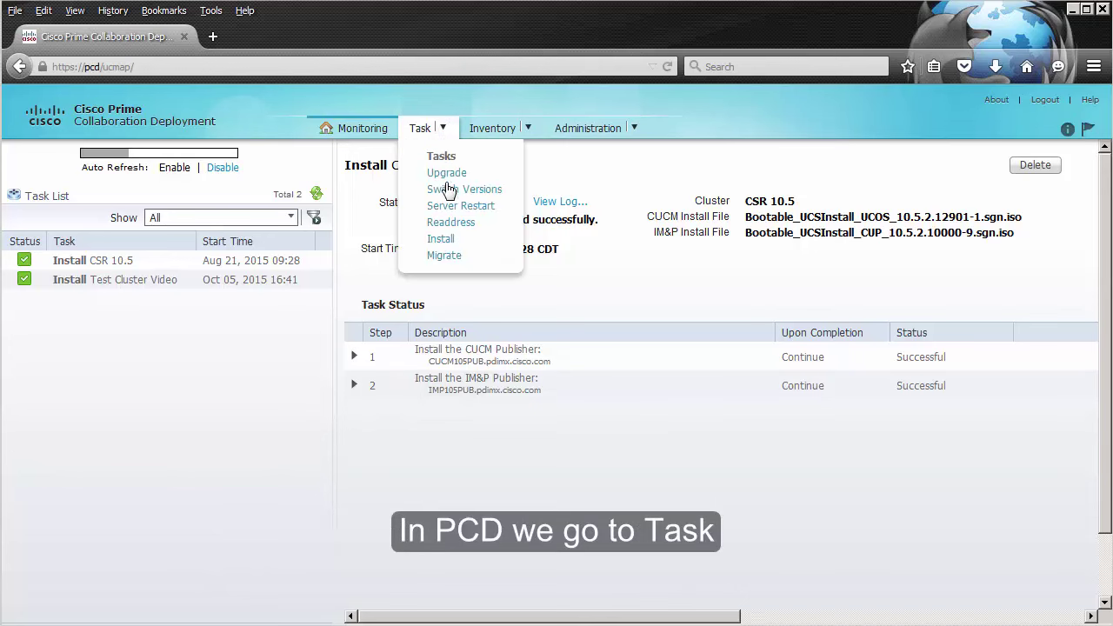
click(444, 256)
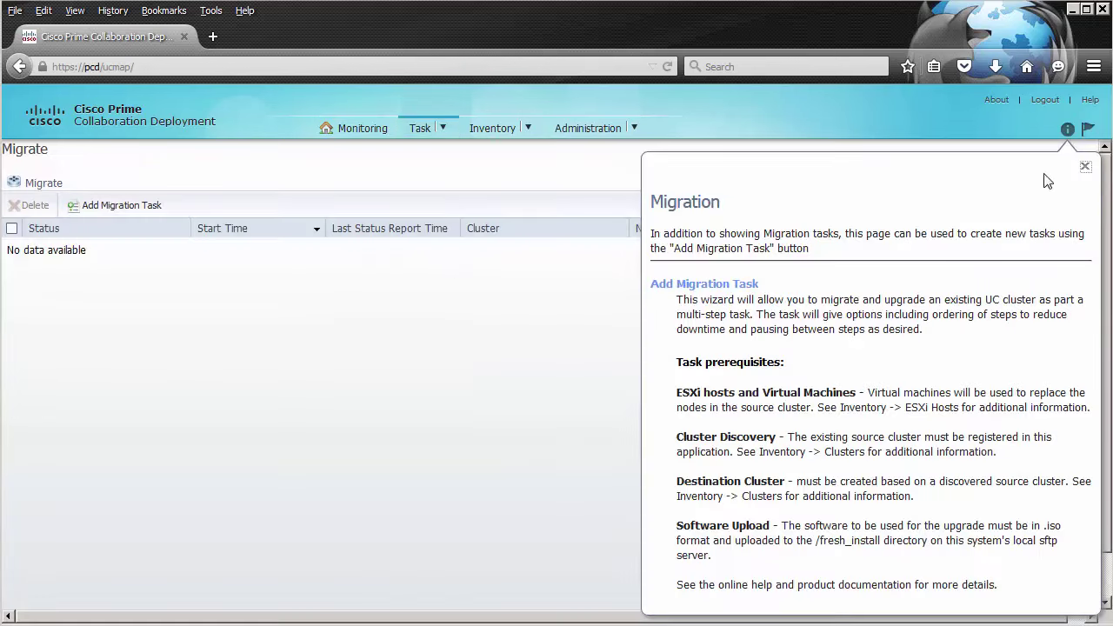
click(1088, 173)
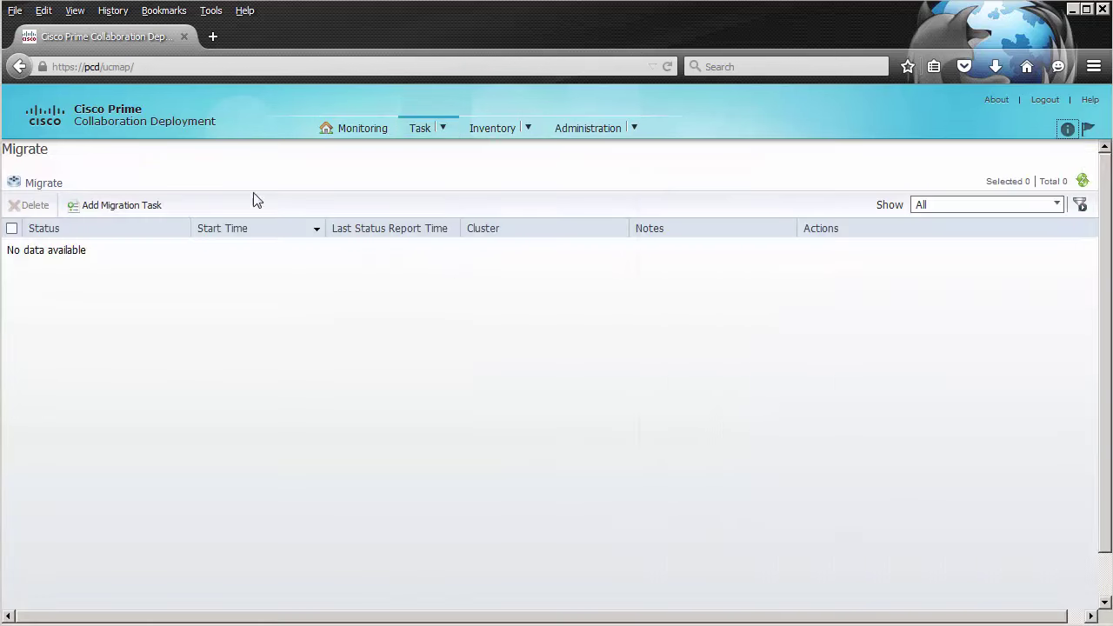
click(150, 209)
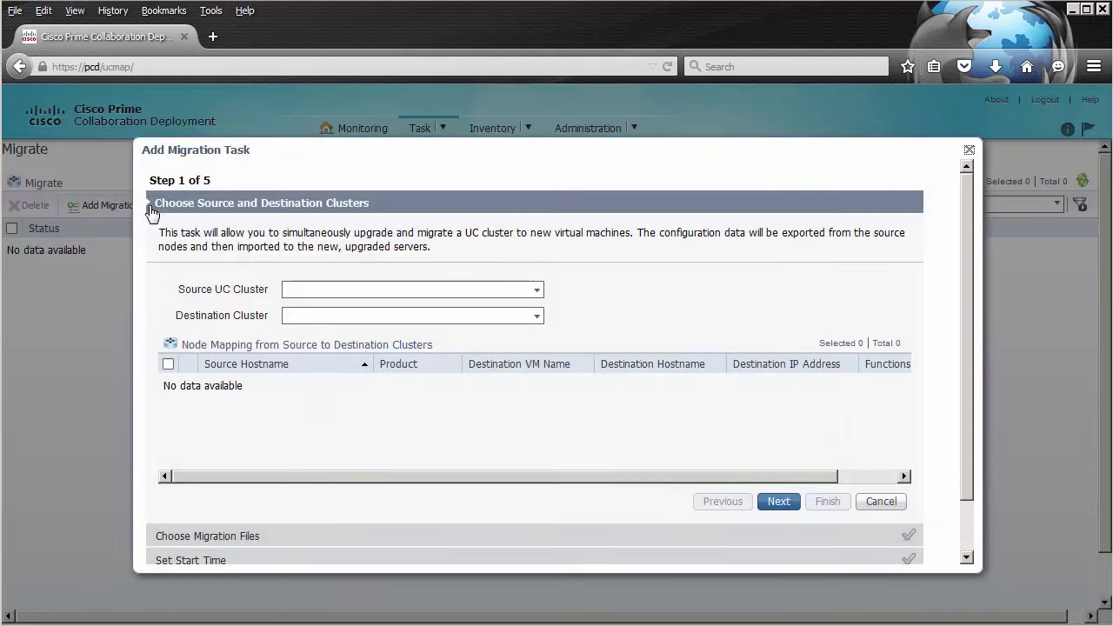
Step: Set UC86 PCD as the source cluster and UC11 Migration as the destination cluster
click(539, 292)
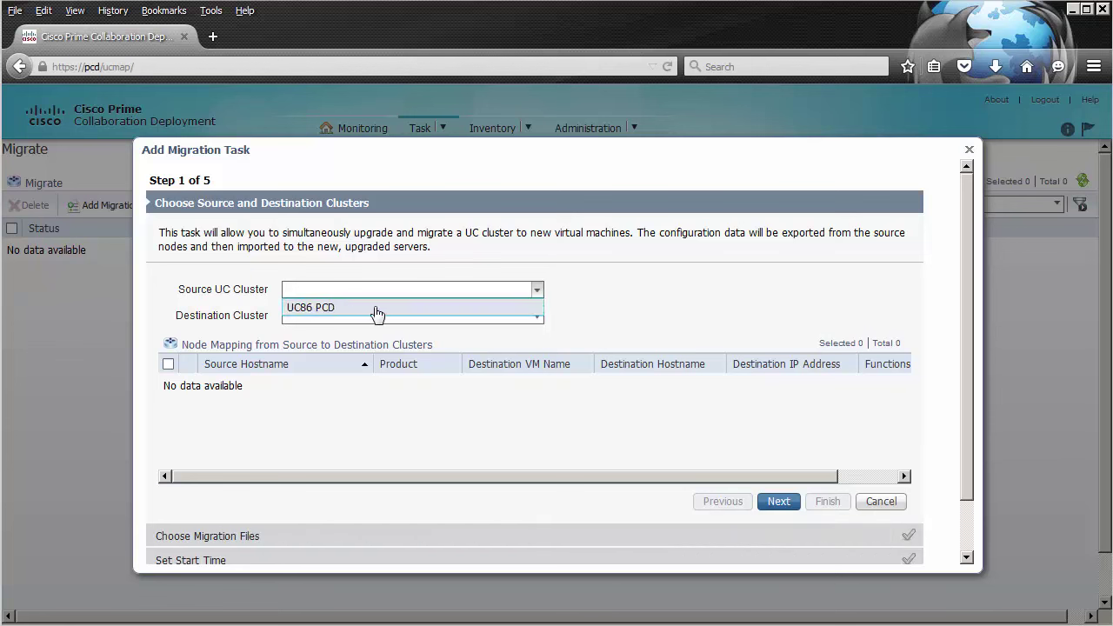
click(375, 309)
click(539, 318)
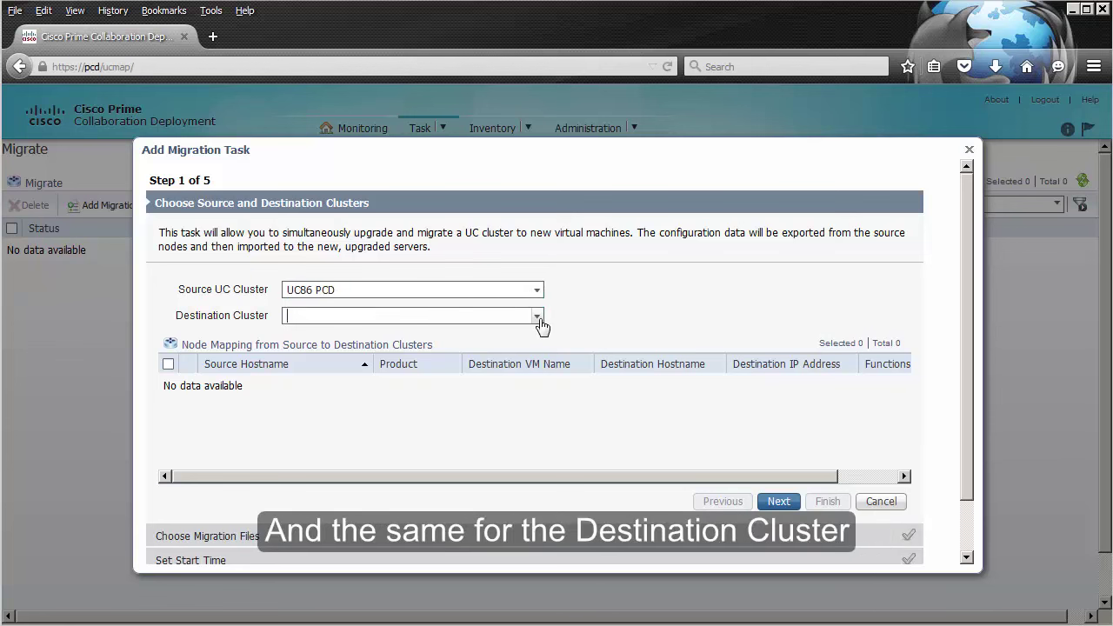
click(400, 333)
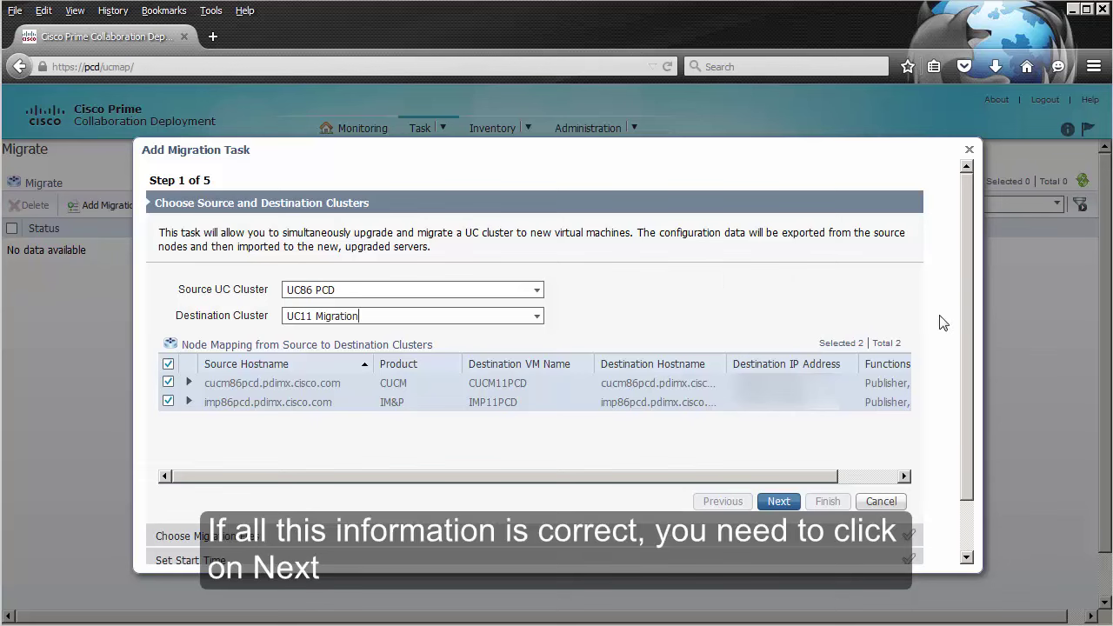
click(778, 501)
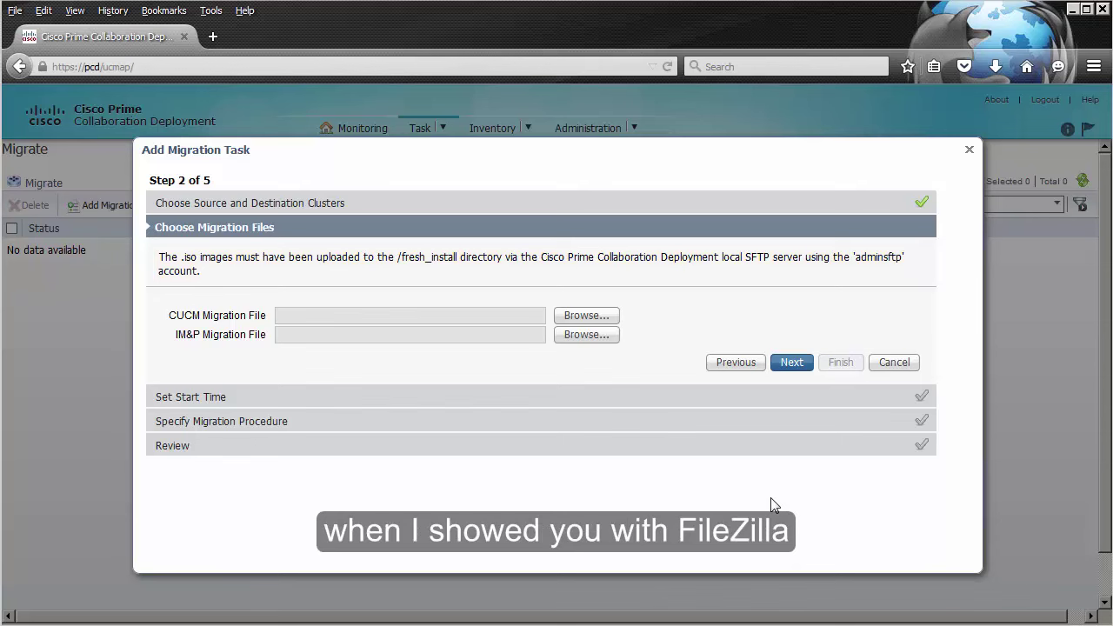
Step: Choose the 11.0.1 CUCM install image as the CUCM migration file
click(582, 317)
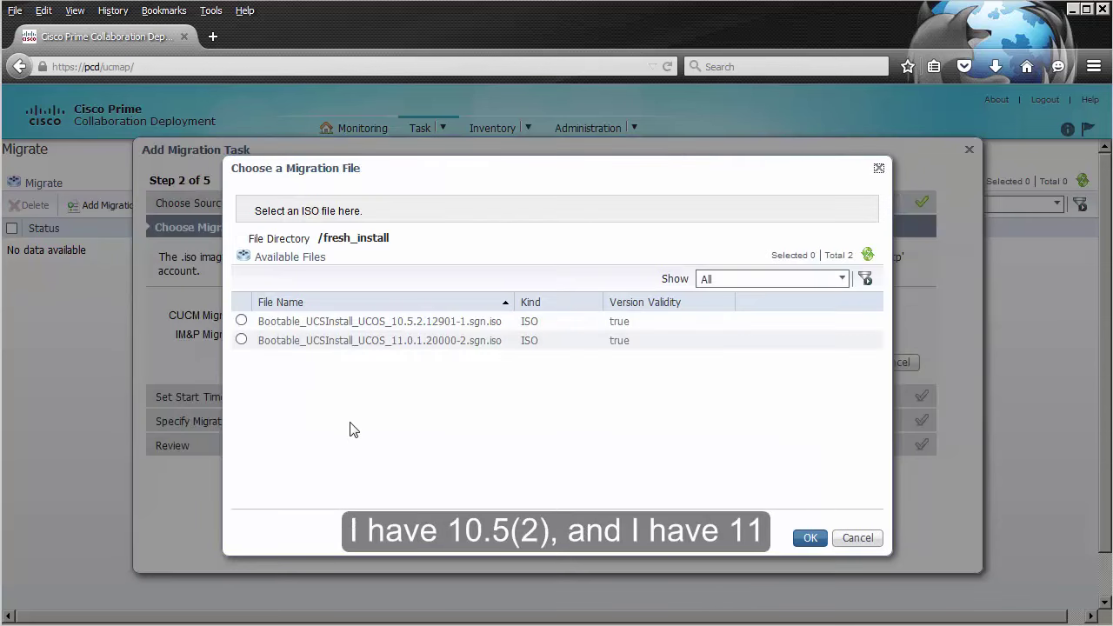
click(242, 340)
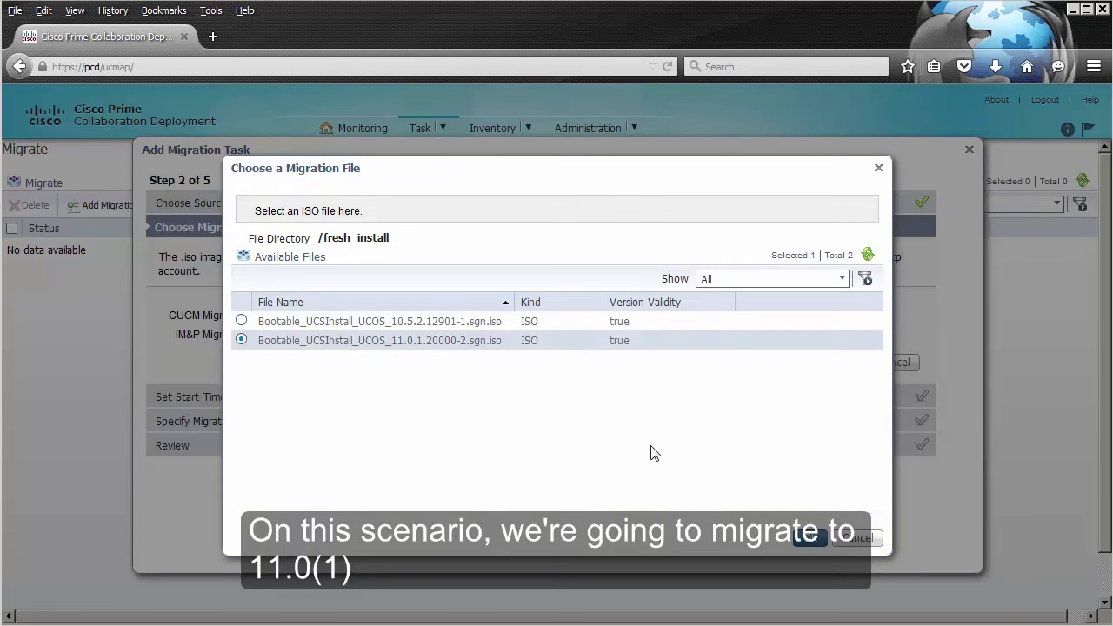
click(809, 540)
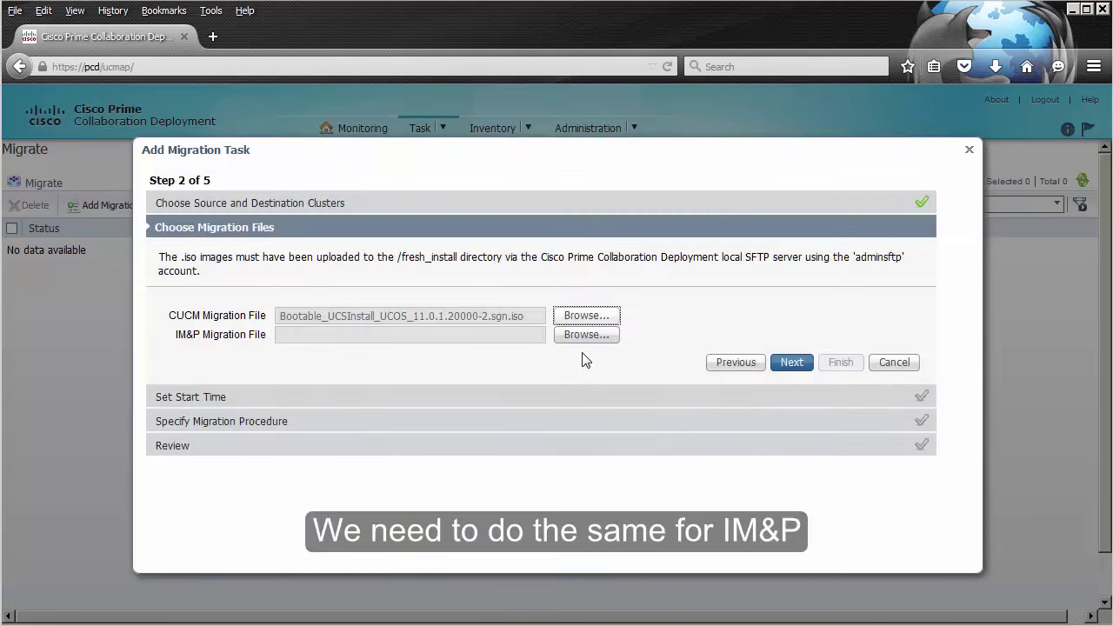
Step: Set Bootable_UCSInstall_CUP_11.0.1.10000-6.sgn.iso as the IM&P migration file and continue
click(583, 341)
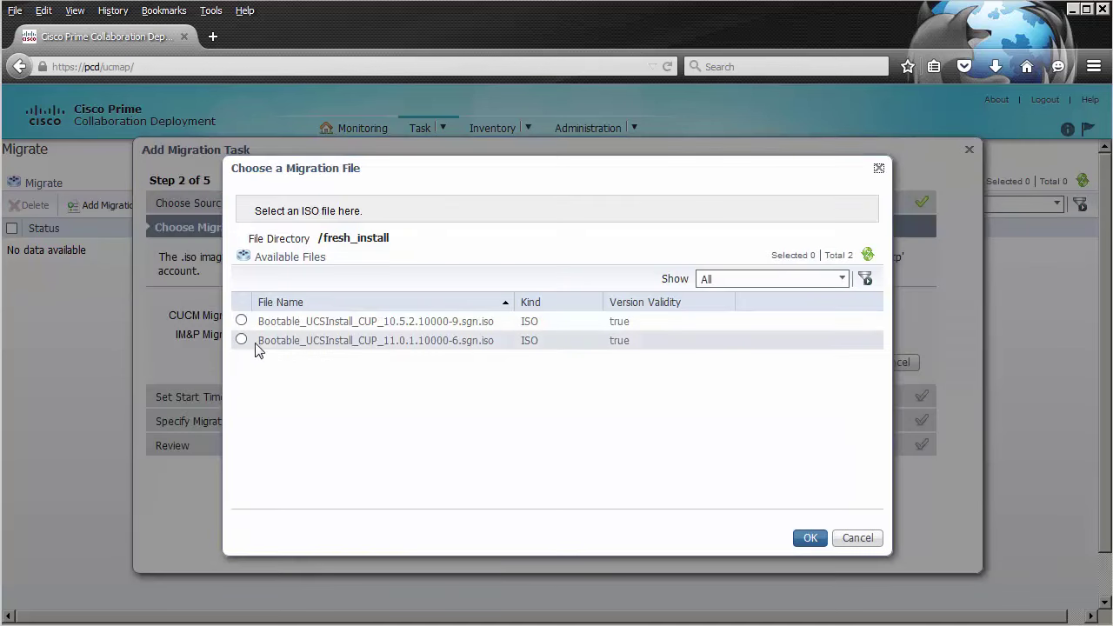
click(242, 340)
click(810, 537)
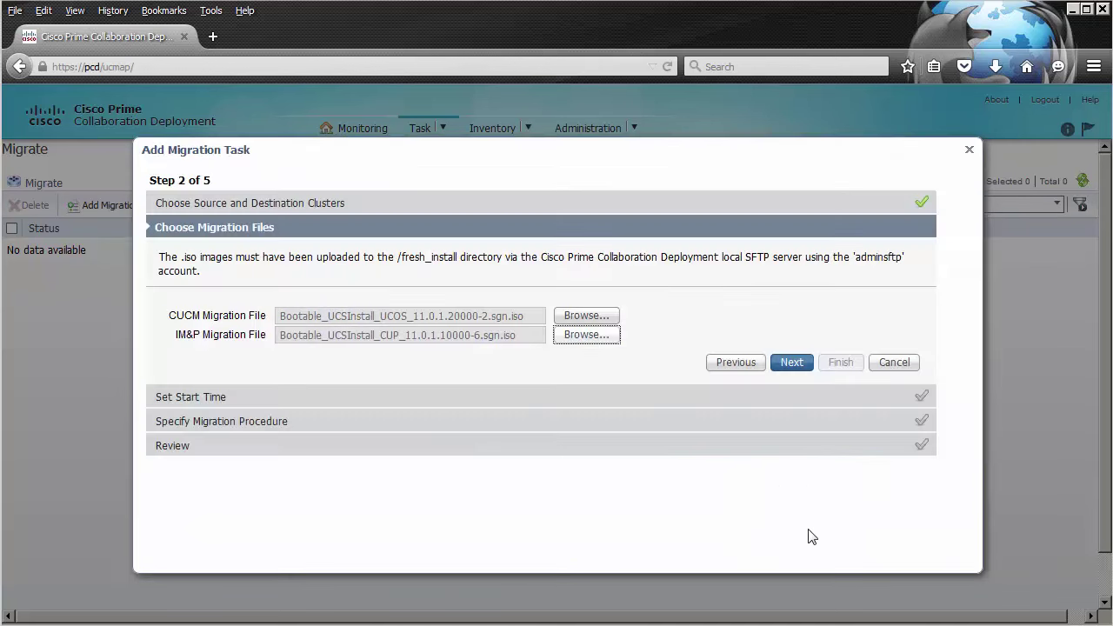
click(789, 364)
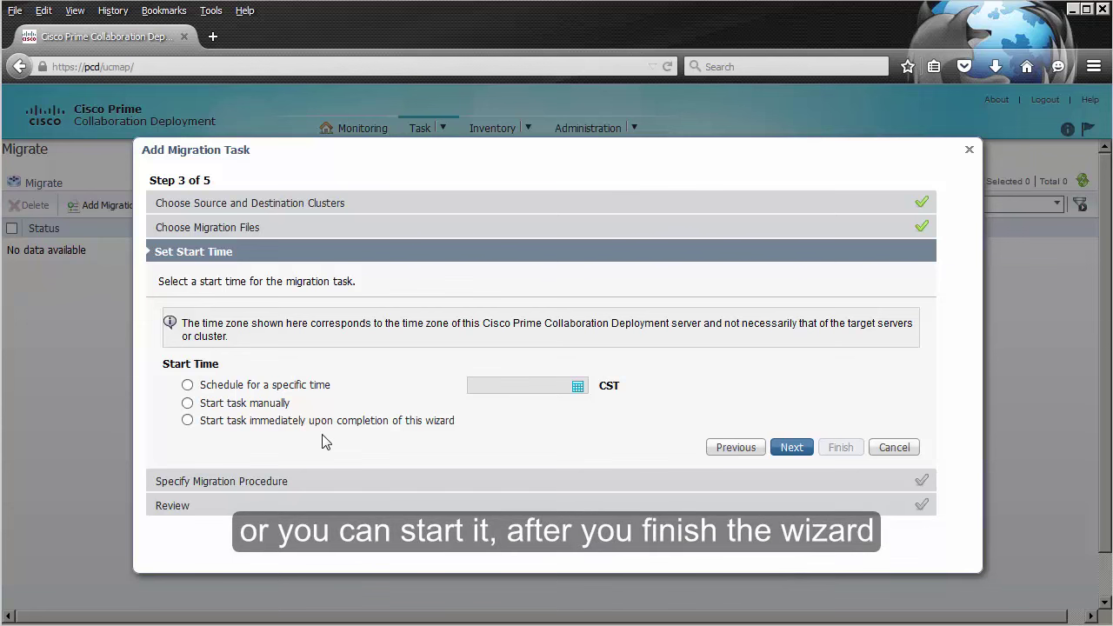
Step: Set the migration task to start manually and continue to the procedure step
click(187, 403)
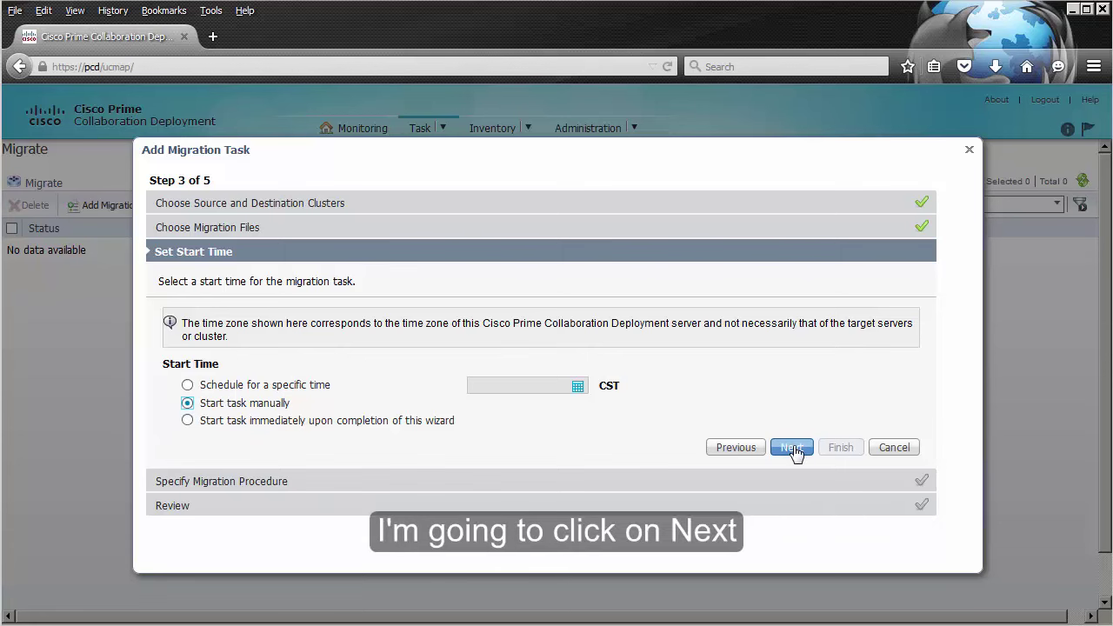
click(792, 448)
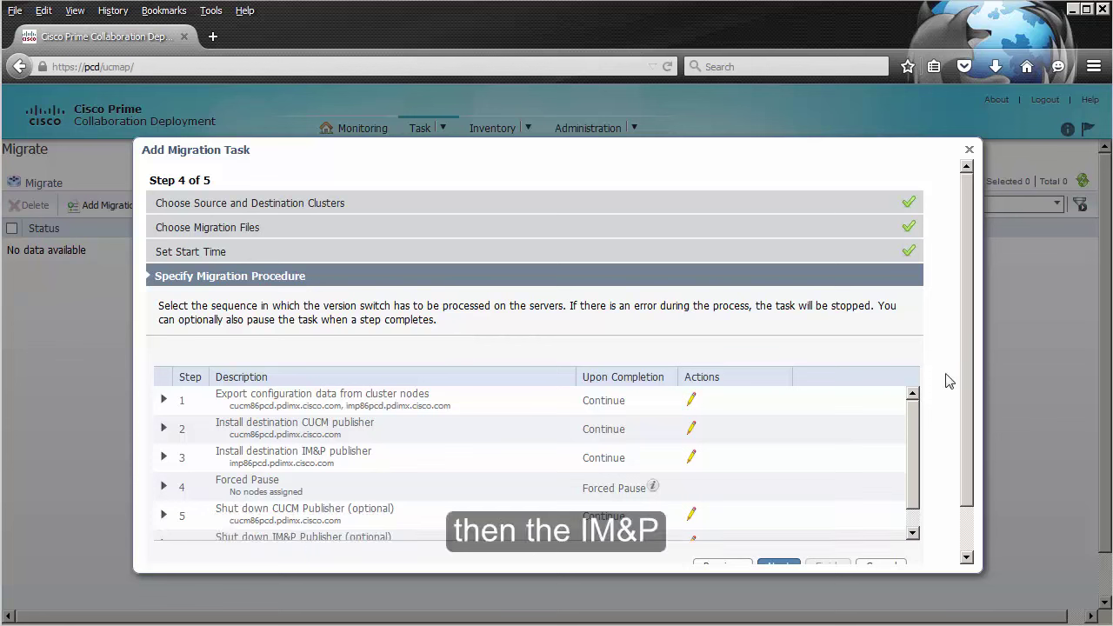
Step: Inspect the Forced Pause and export configuration step details, then proceed to Review
scroll(916, 492, down, 2)
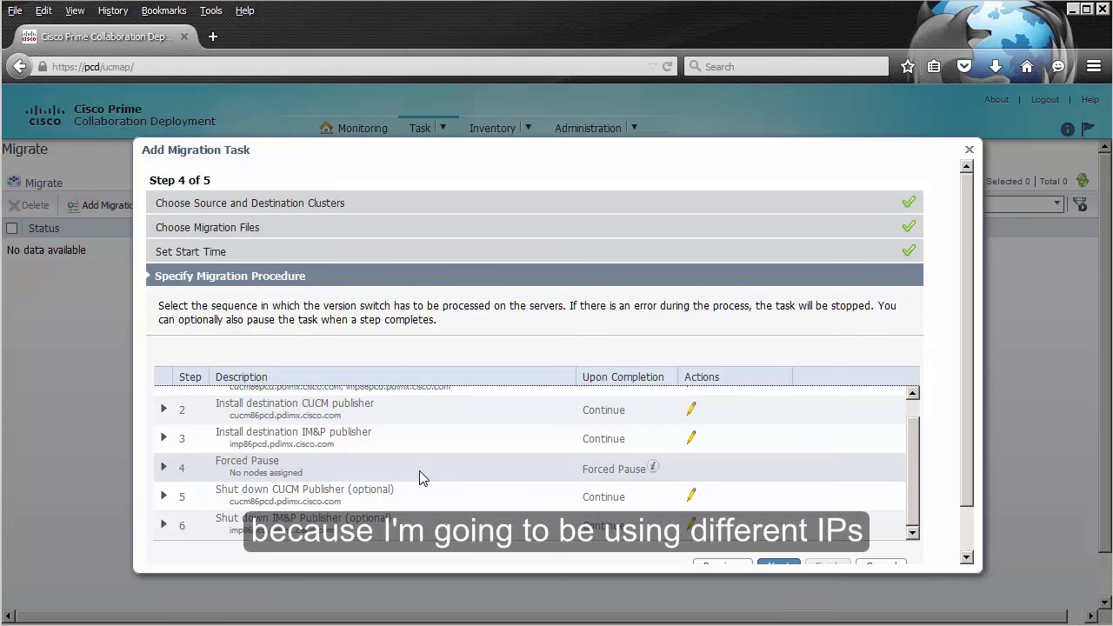
click(164, 469)
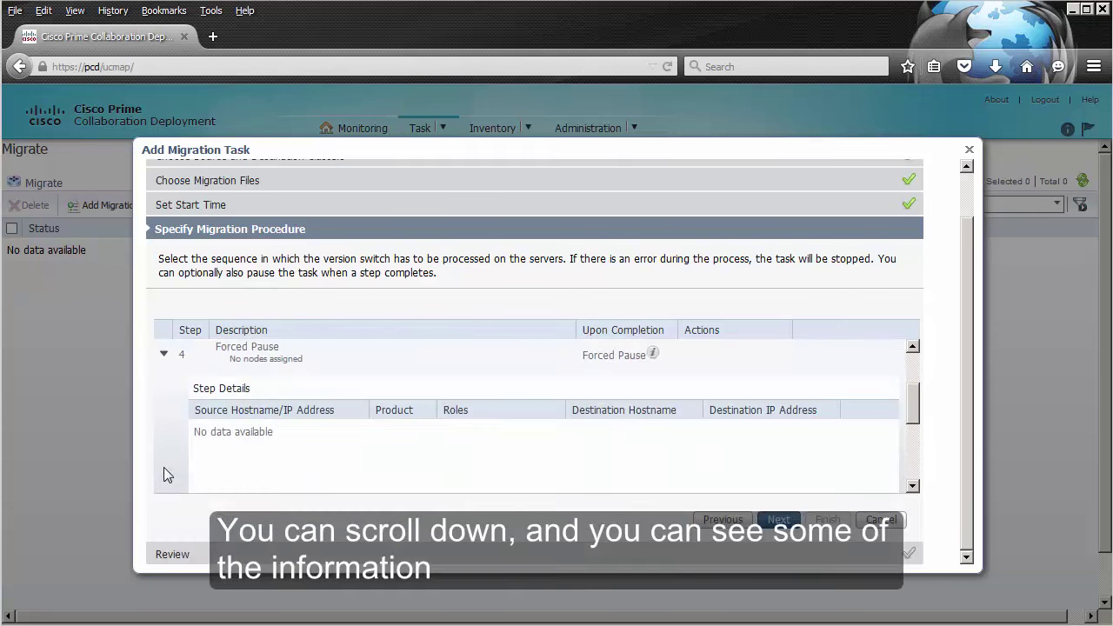
click(164, 356)
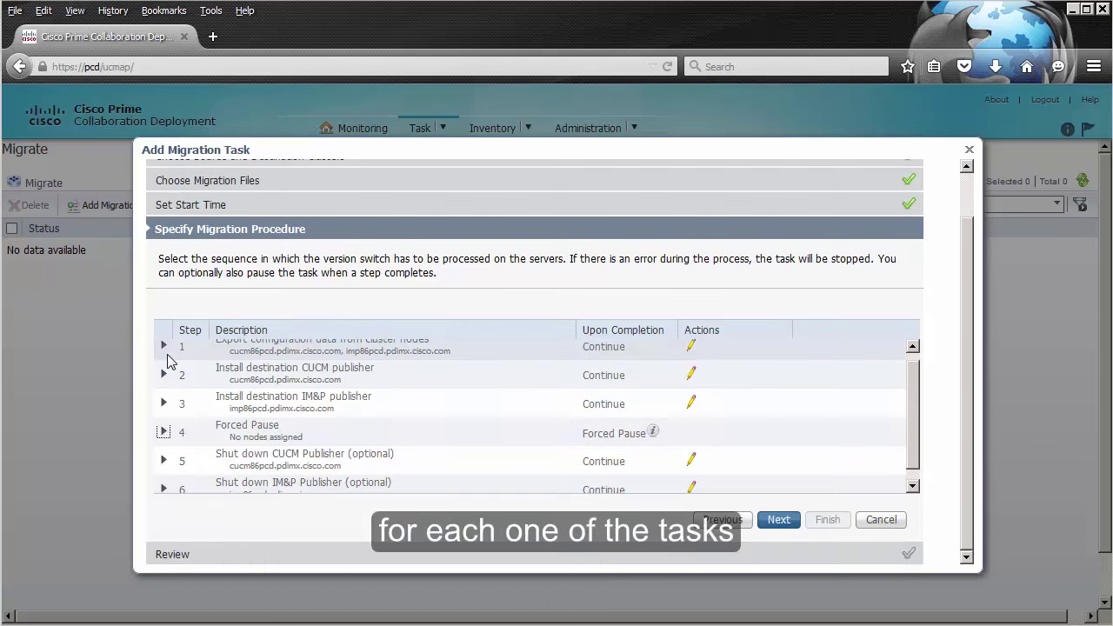
click(165, 356)
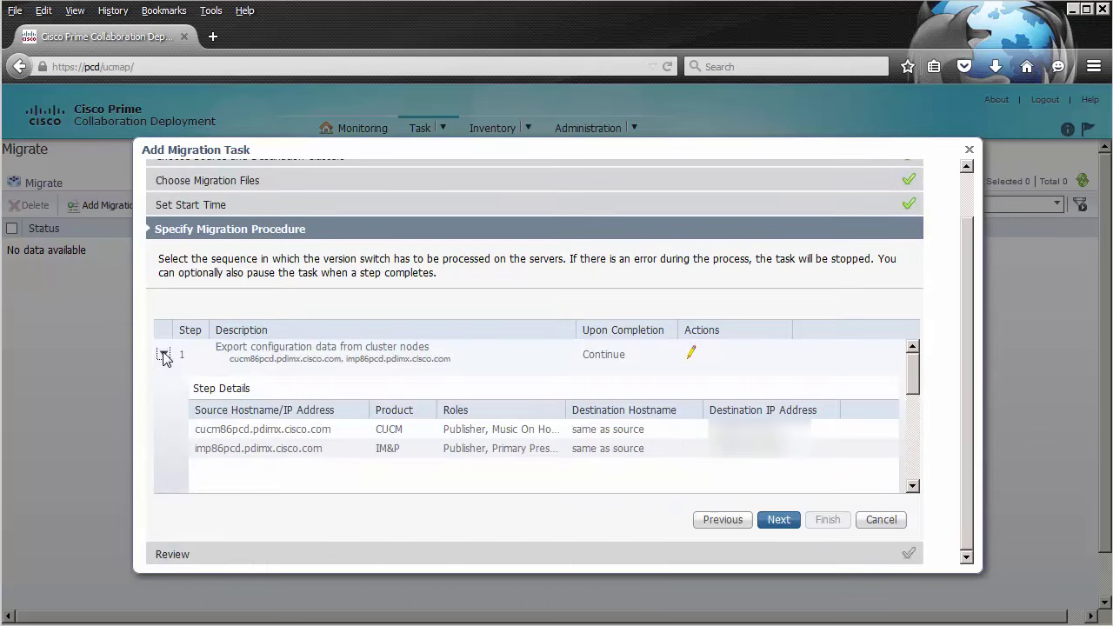
click(164, 356)
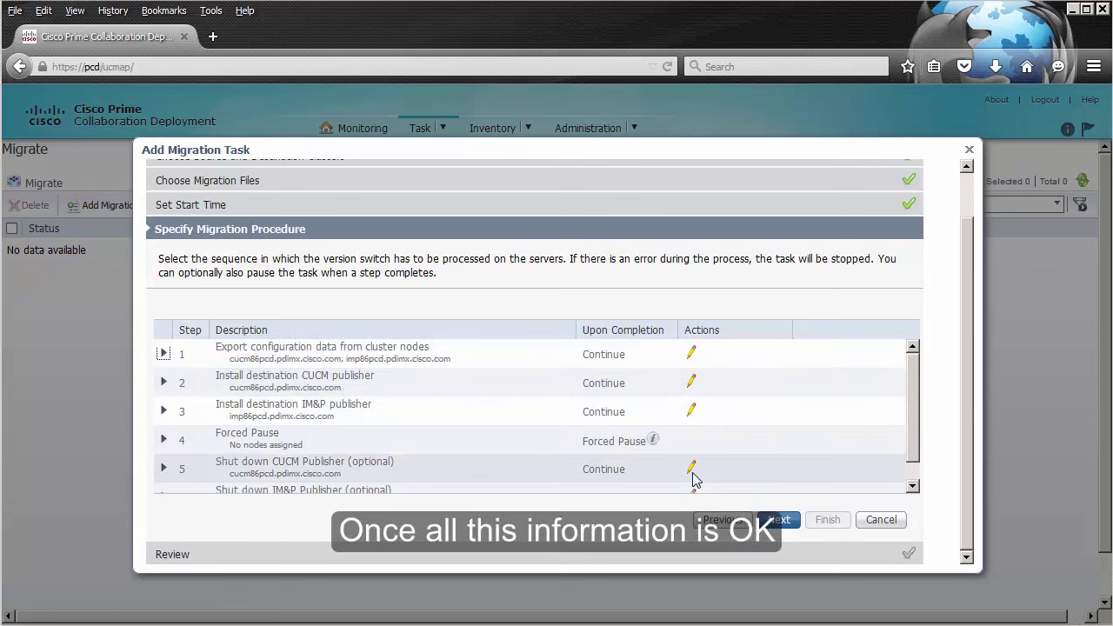
click(783, 522)
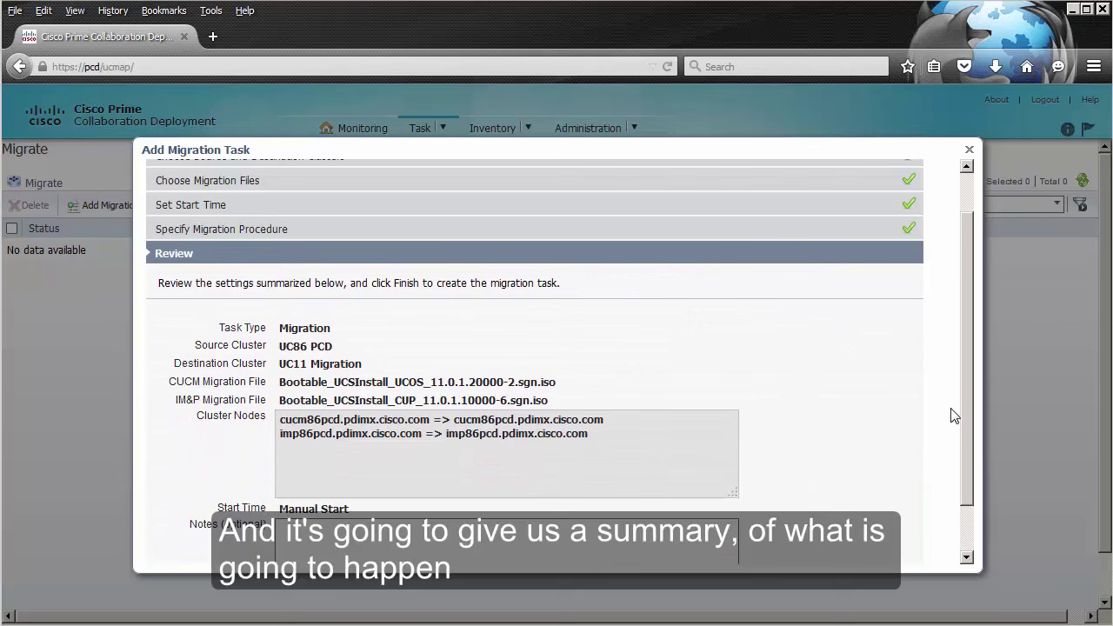
Step: Review the migration task summary and create the Manual Start task for UC86 PCD
drag(966, 365, 966, 416)
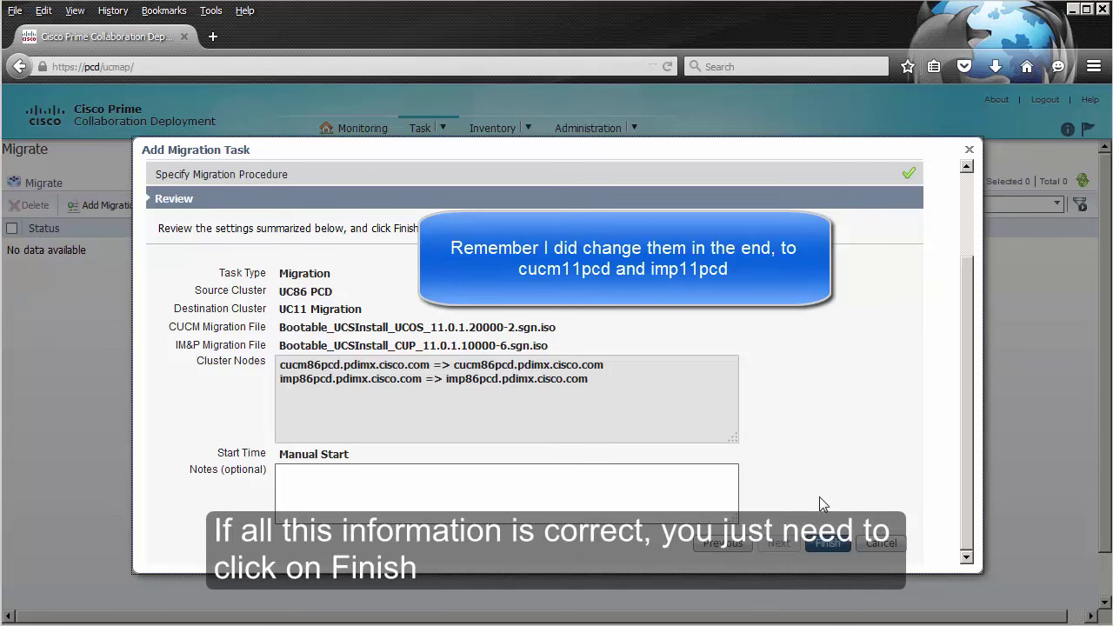
click(828, 543)
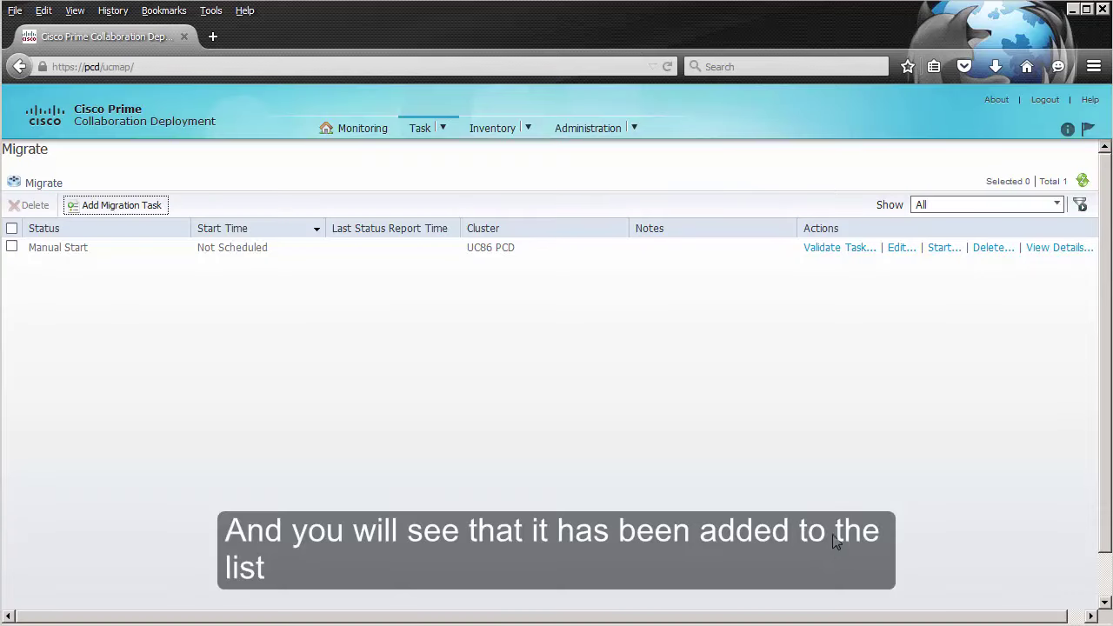
Step: Validate the migration task and acknowledge the 'All validation tests passed' message
click(831, 250)
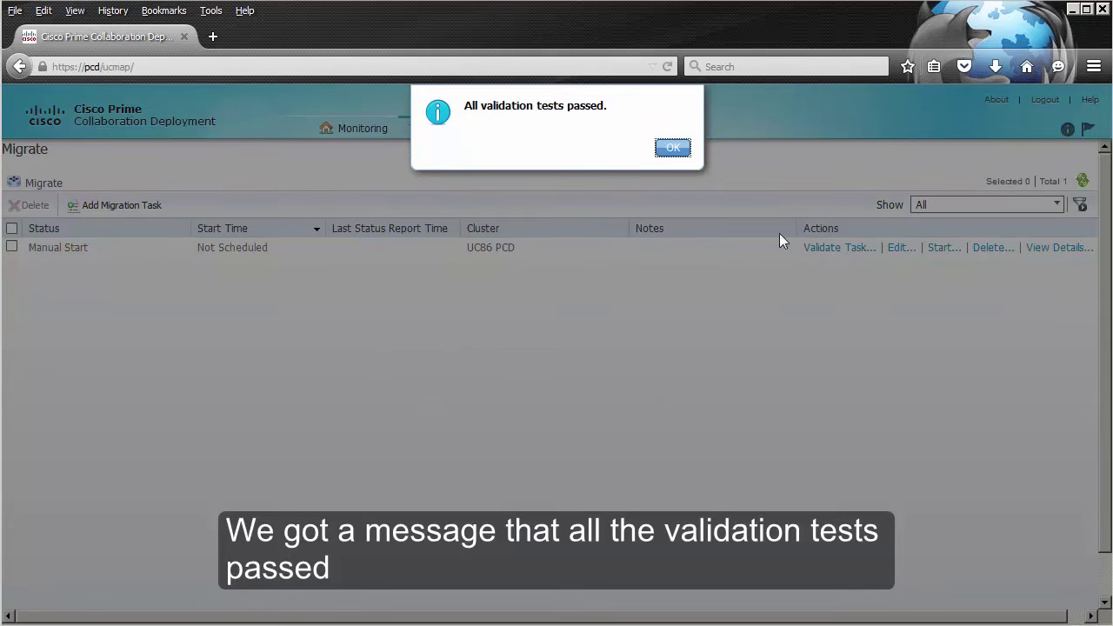
click(677, 149)
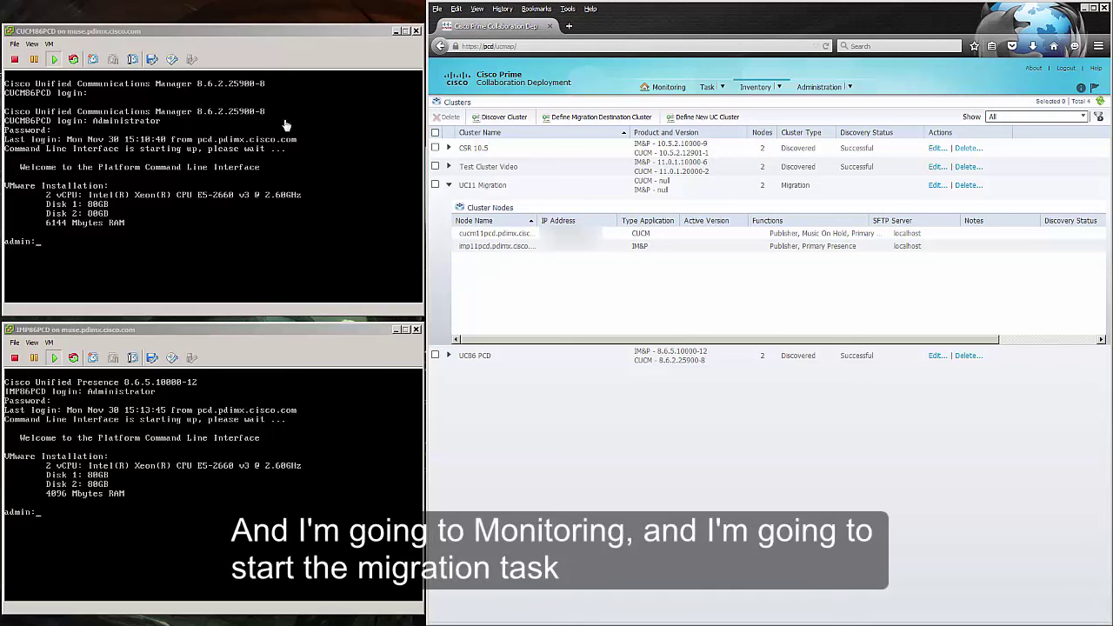
Step: Start the UC86 PCD migration from Monitoring and resume it after the Forced Pause
click(667, 87)
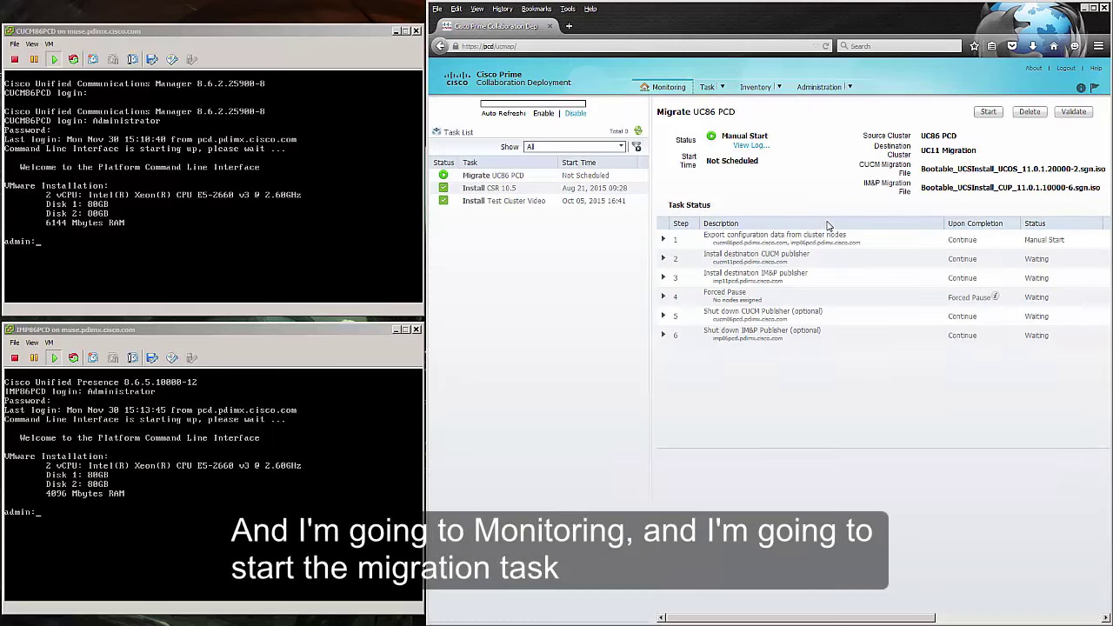
click(987, 114)
click(815, 103)
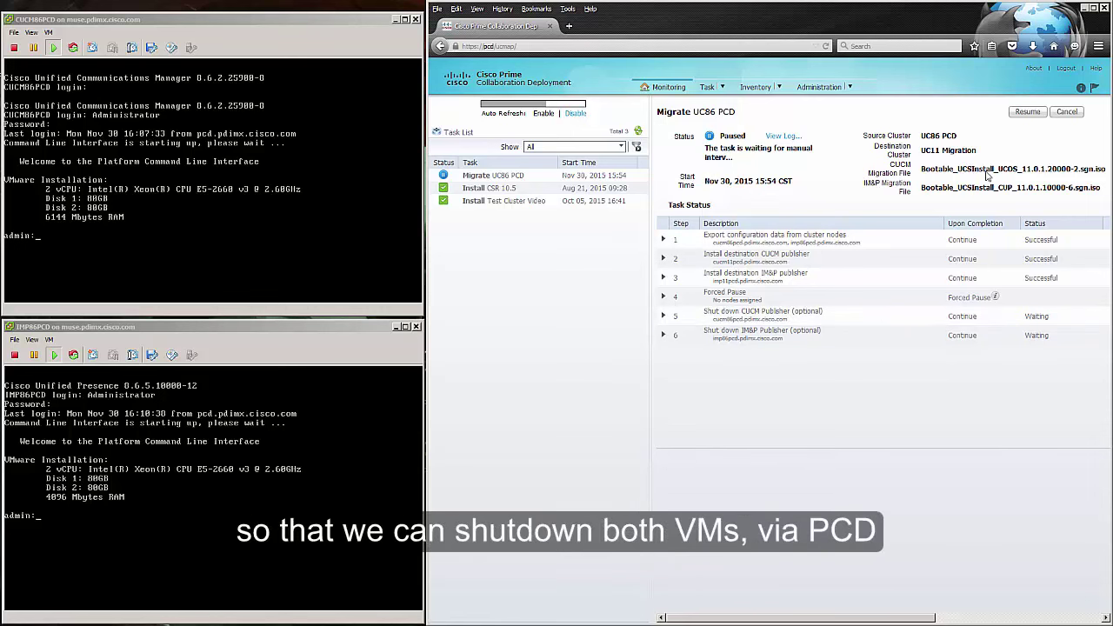
click(1026, 112)
click(821, 95)
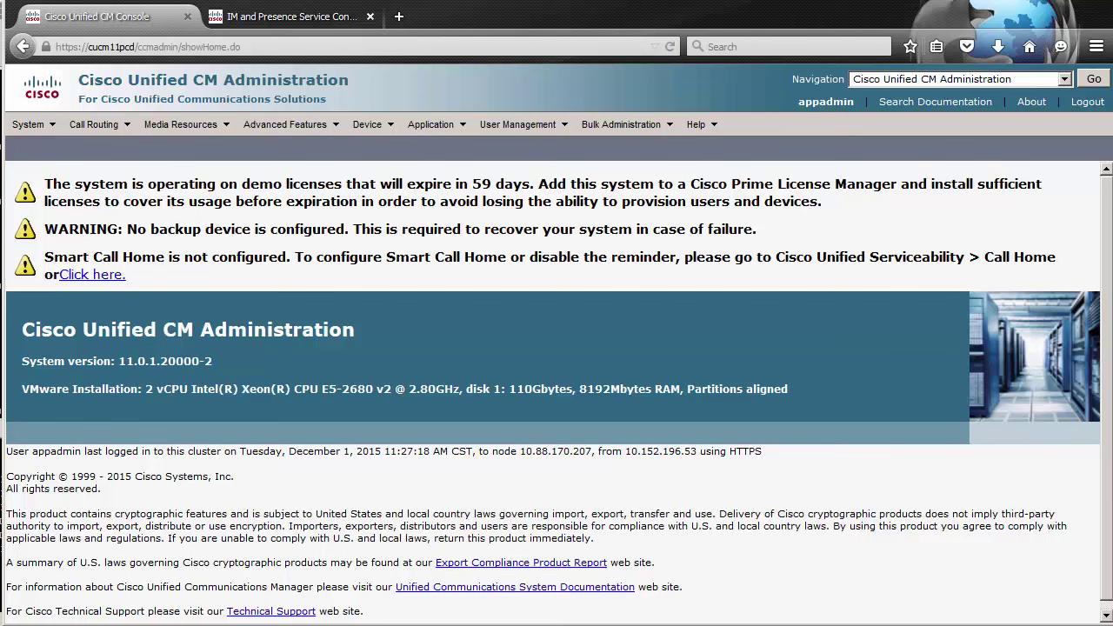
Step: Confirm cucm11pcd and imp11pcd appear in the server list, then switch to the CUCM86PCD console's COP files
click(21, 124)
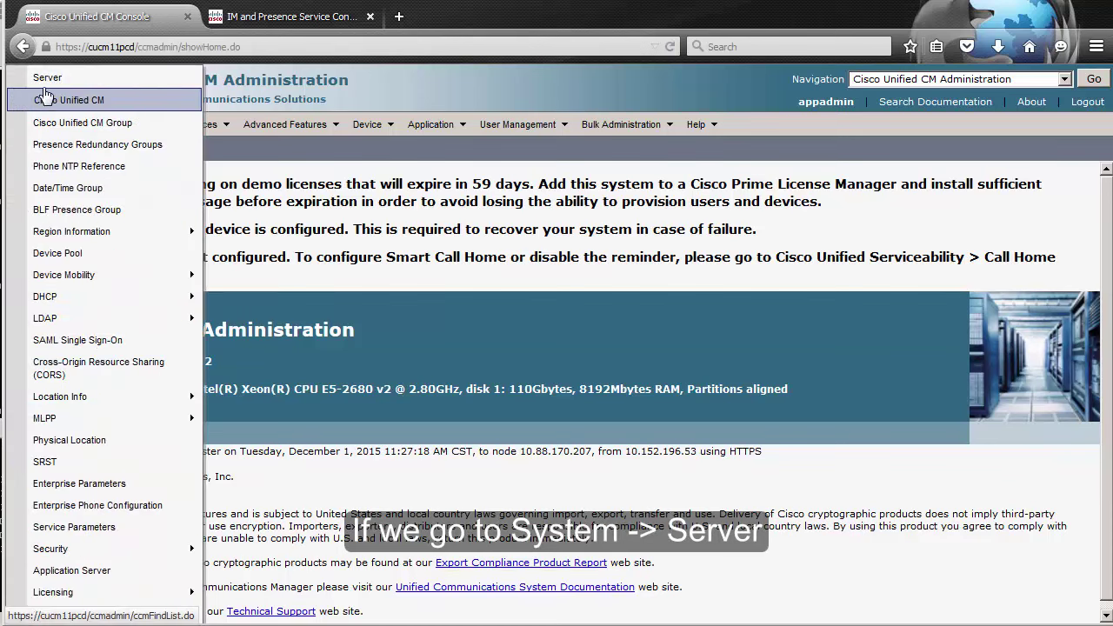
click(45, 77)
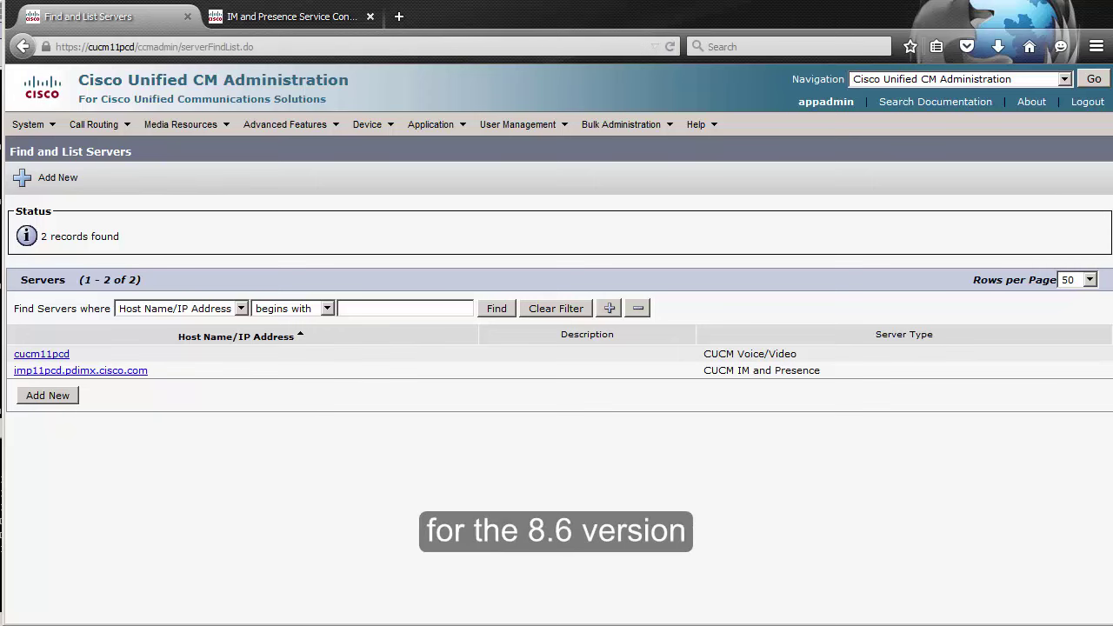
key(alt+Tab)
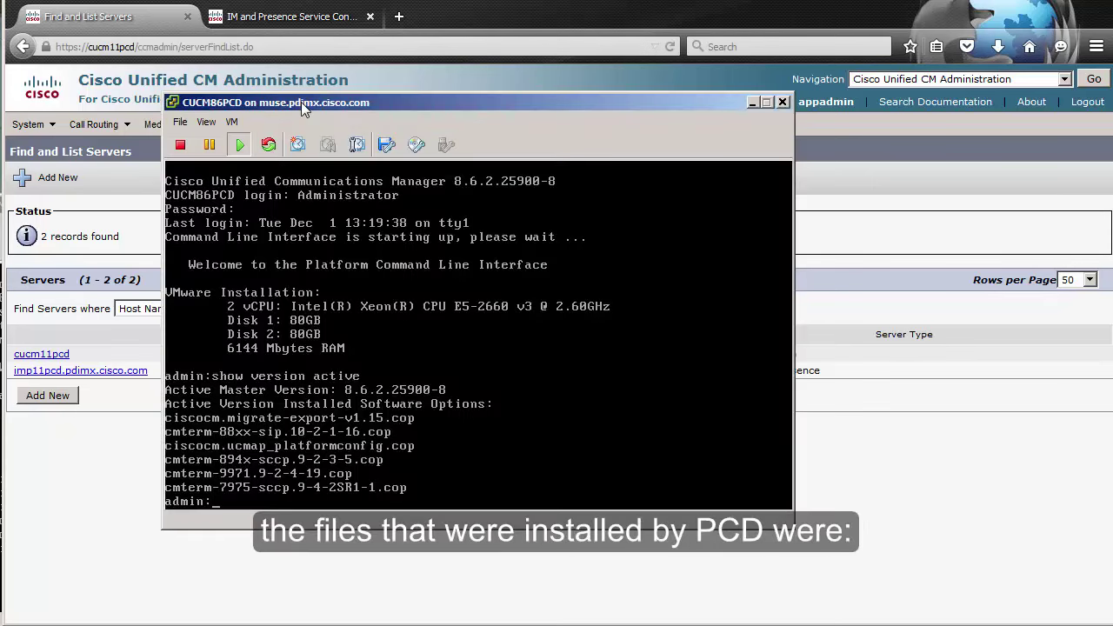